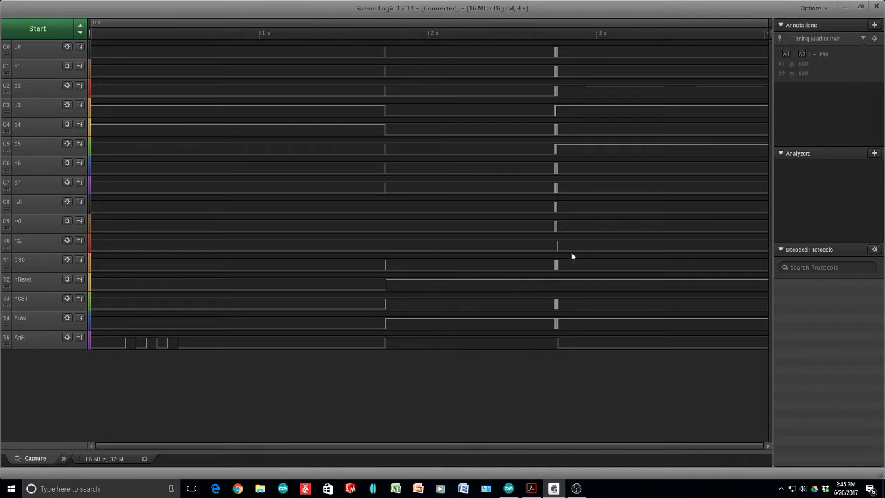
Step: Zoom into the burst and read the pulse widths on the channels
scroll(573, 252, "up", 5)
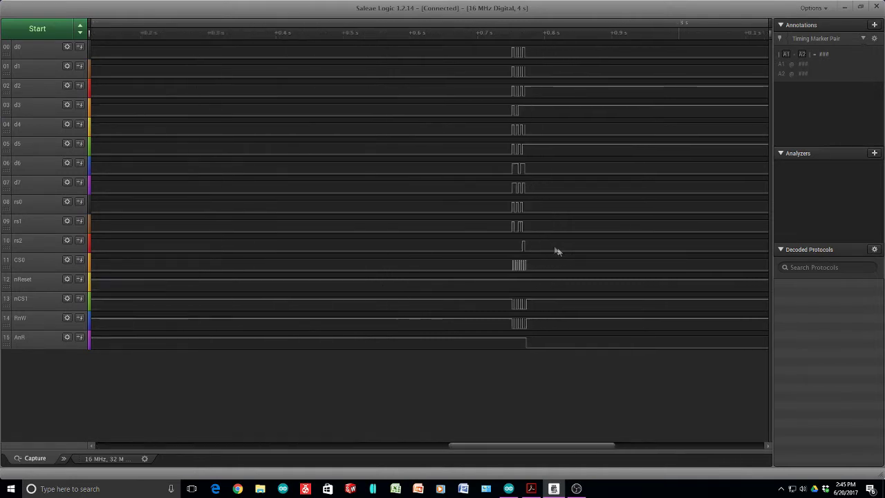
scroll(564, 240, "up", 5)
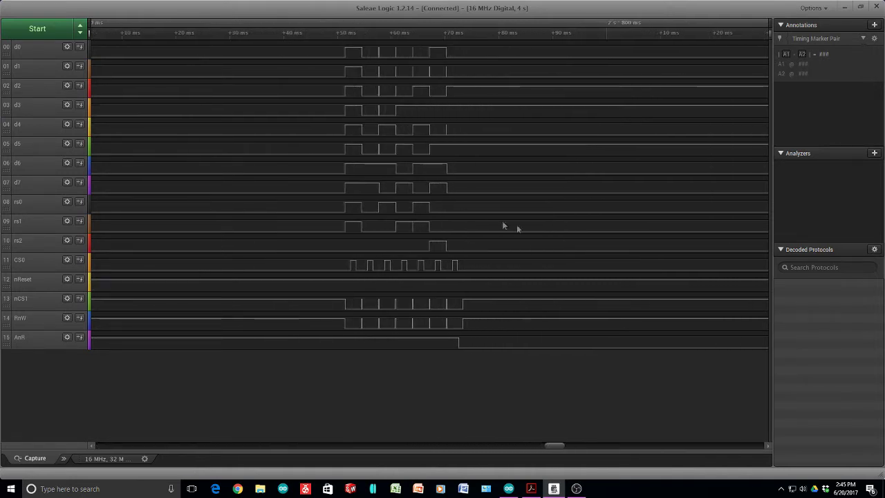
scroll(436, 203, "up", 5)
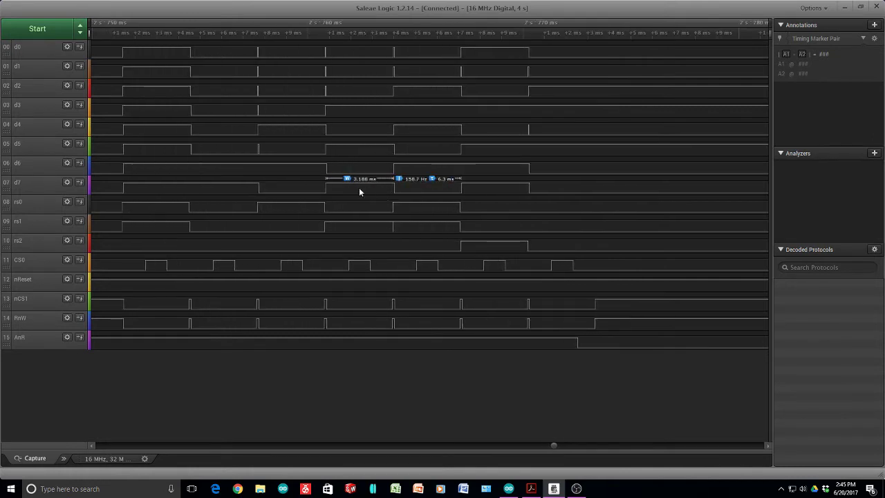
scroll(359, 187, "down", 3)
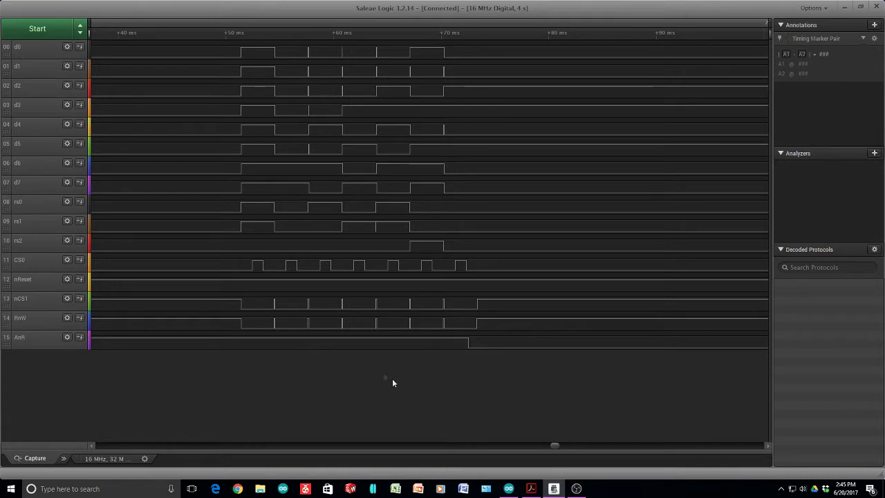
mouse_move(143, 266)
mouse_move(217, 192)
left_click(509, 488)
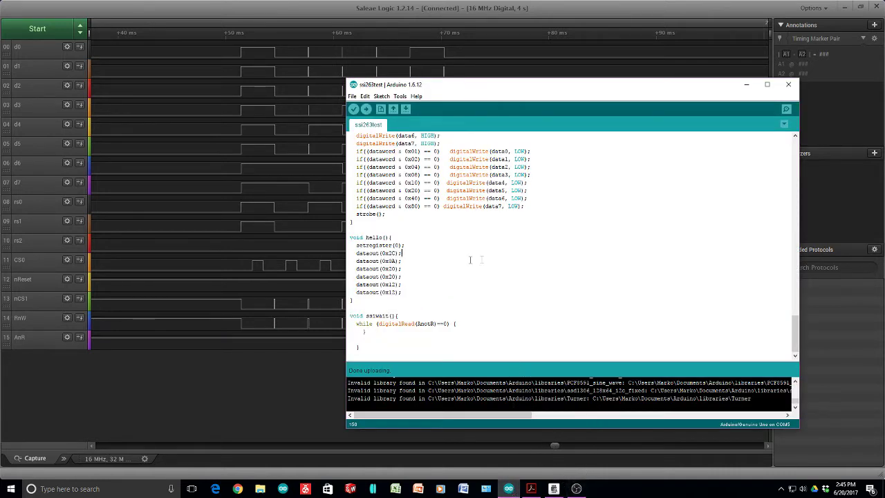
scroll(453, 228, "up", 2)
scroll(452, 228, "down", 2)
scroll(453, 228, "up", 2)
scroll(454, 228, "up", 8)
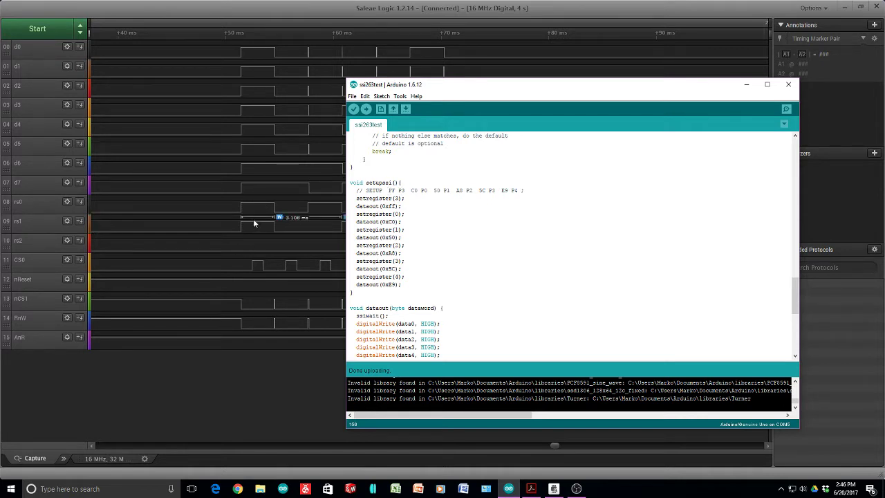
mouse_move(252, 204)
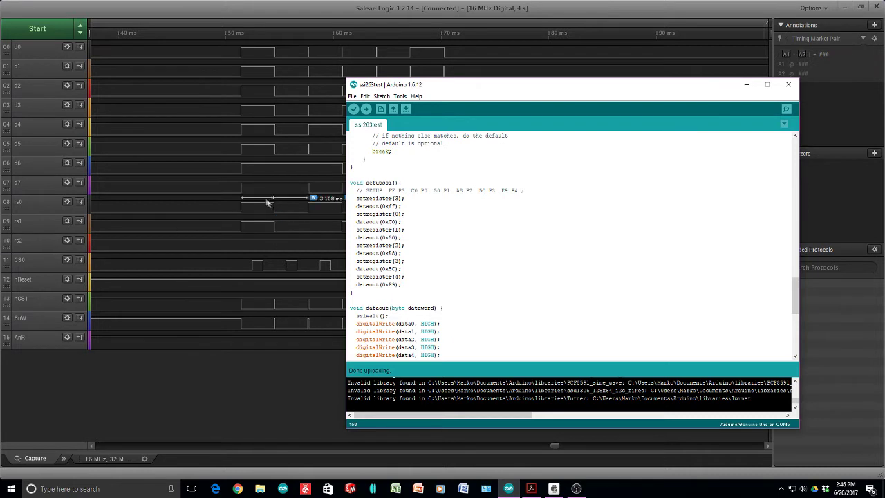
mouse_move(254, 235)
scroll(463, 239, "up", 20)
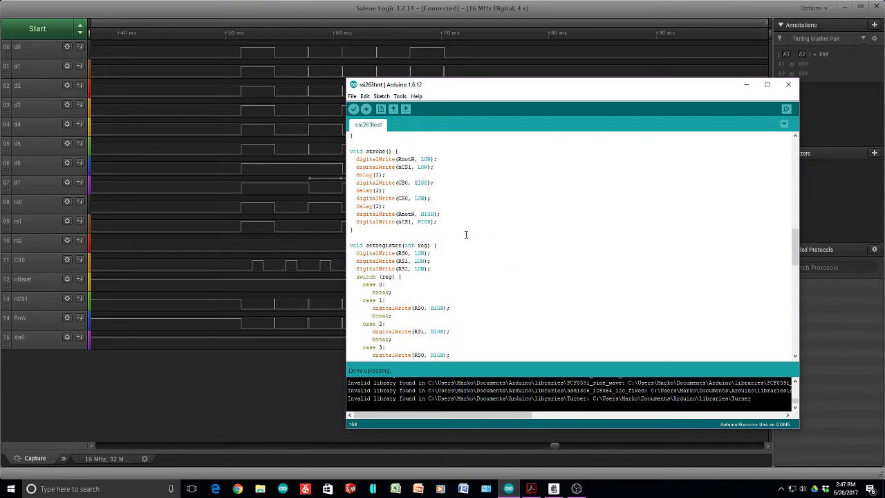
scroll(468, 230, "up", 5)
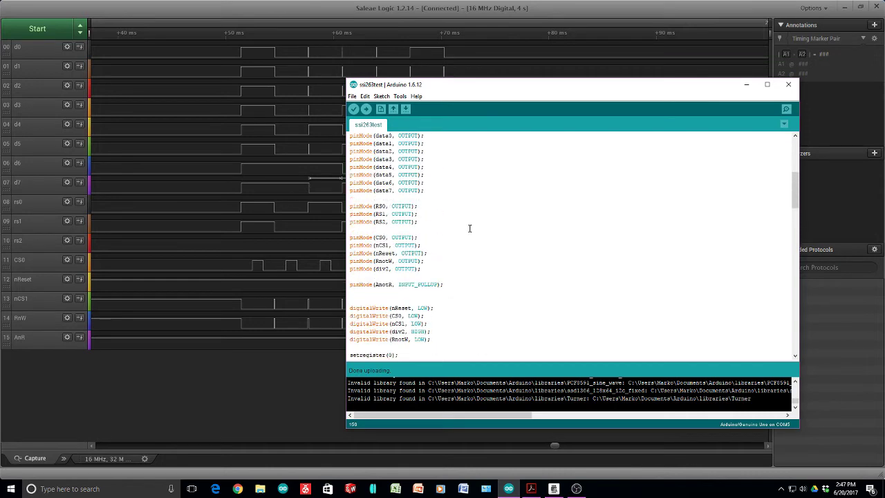
scroll(470, 228, "down", 10)
scroll(472, 228, "down", 4)
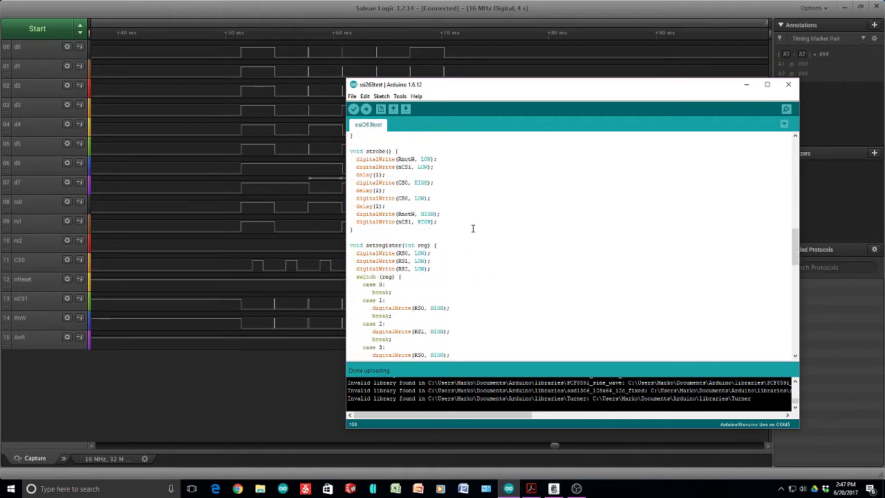
scroll(473, 229, "down", 1)
scroll(472, 228, "down", 15)
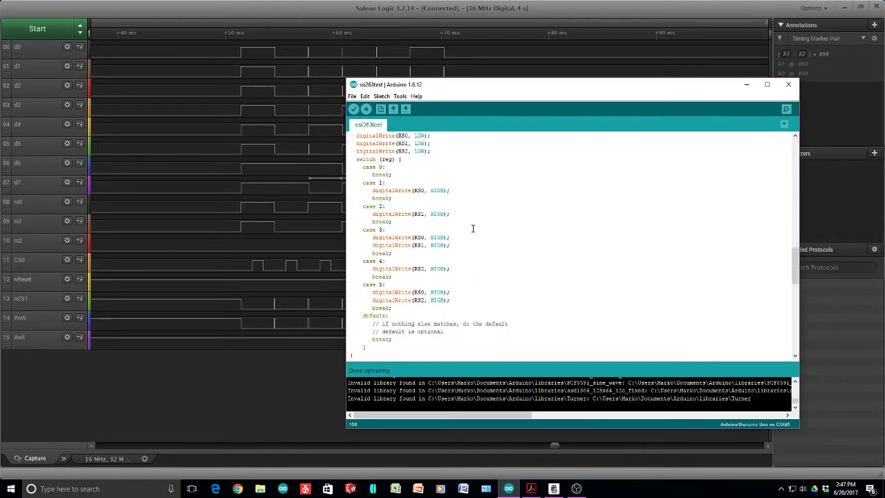
scroll(473, 228, "down", 8)
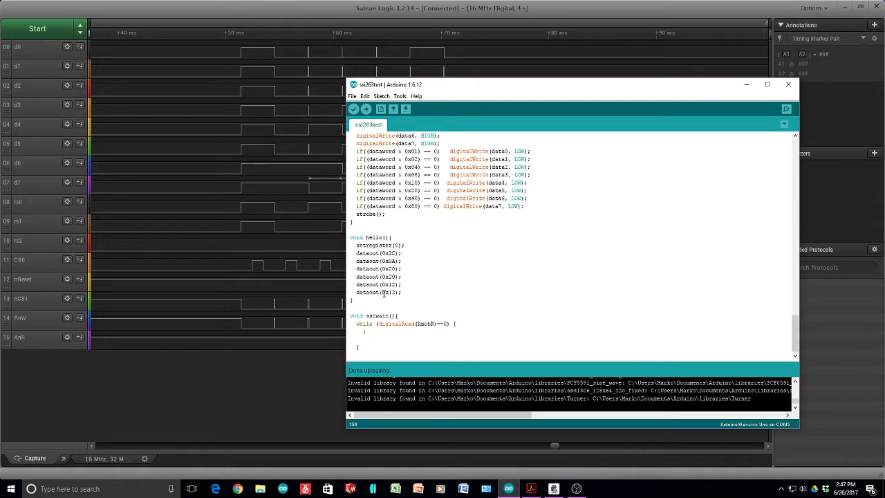
scroll(431, 275, "up", 5)
scroll(433, 276, "up", 15)
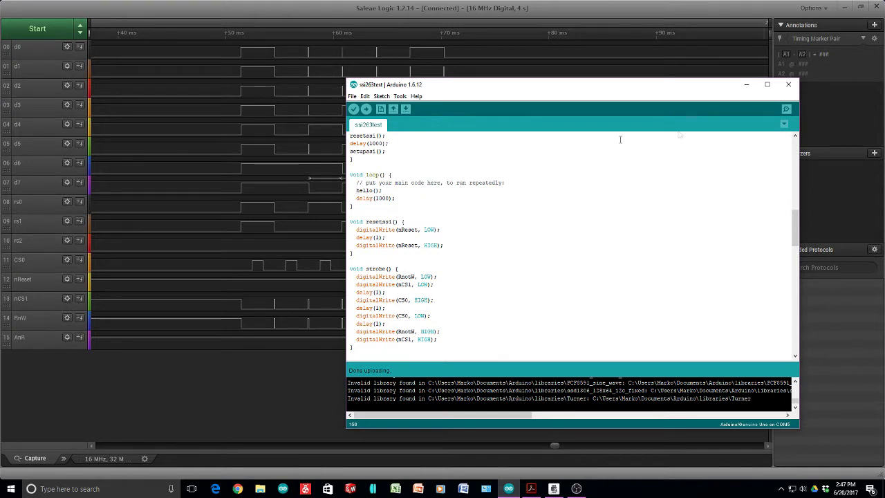
left_click(787, 88)
Step: Close the Arduino sketch and take fresh captures, which show every channel idle
left_click(47, 31)
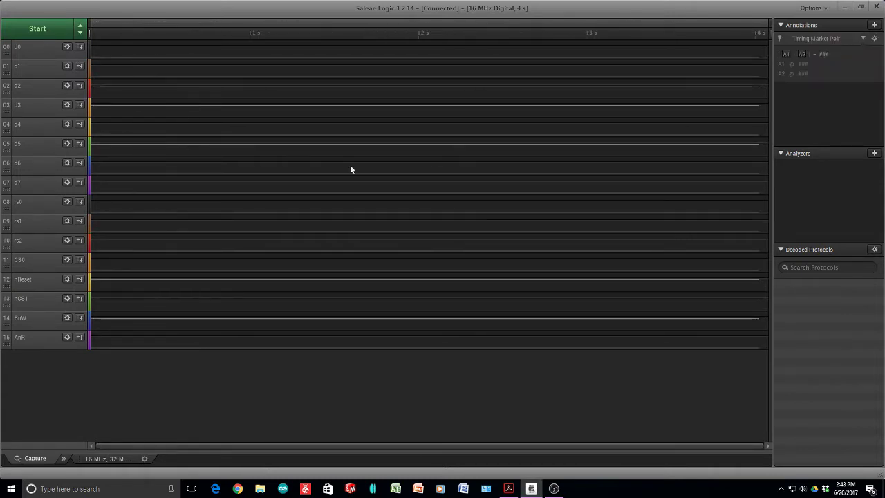
scroll(350, 169, "up", 5)
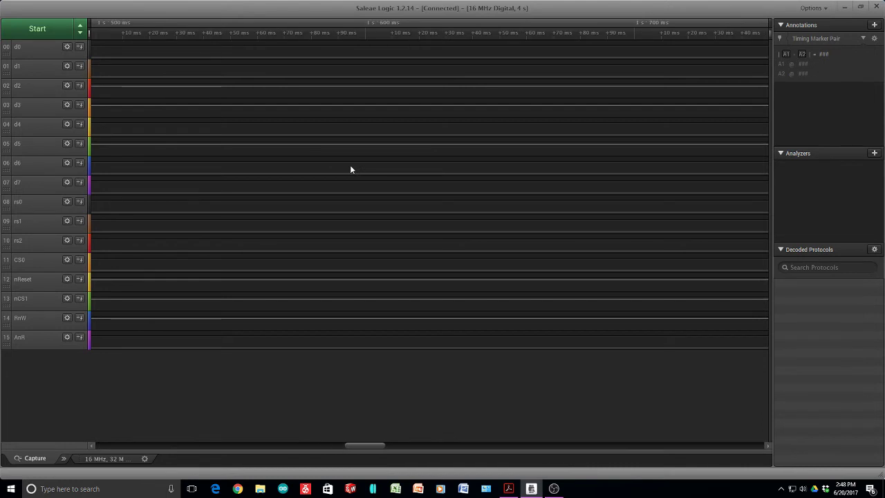
left_click(32, 28)
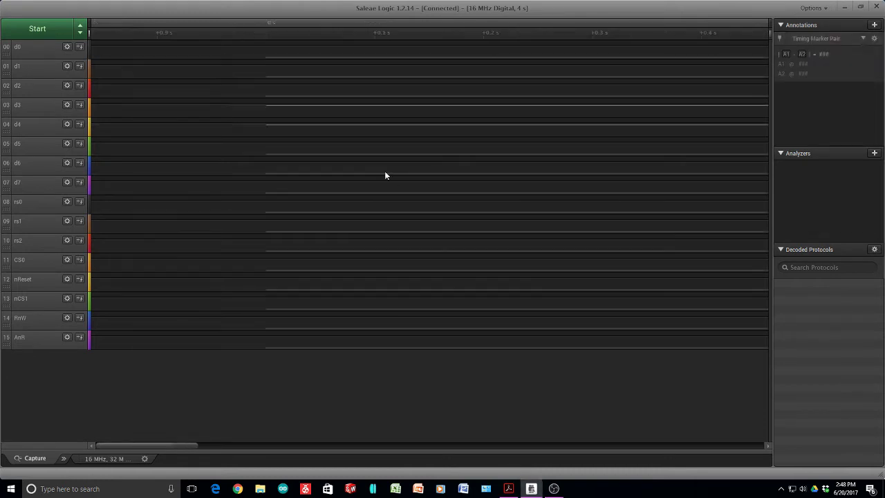
scroll(384, 171, "right", 5)
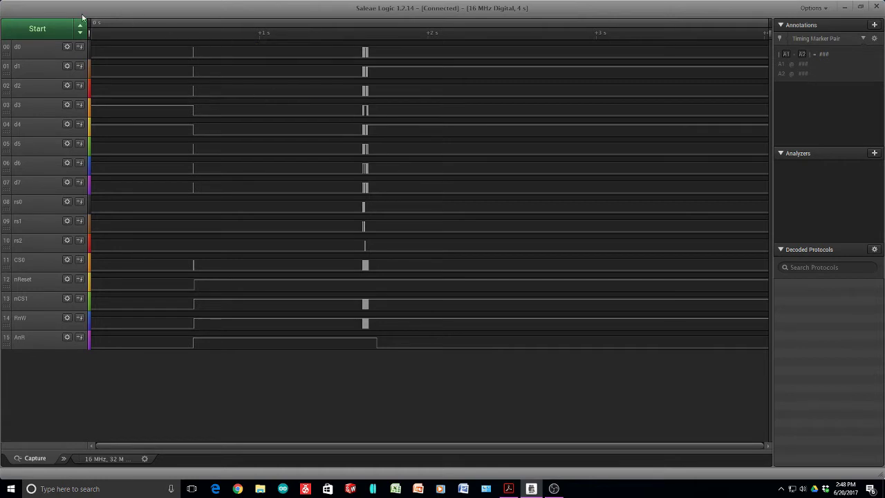
left_click(38, 29)
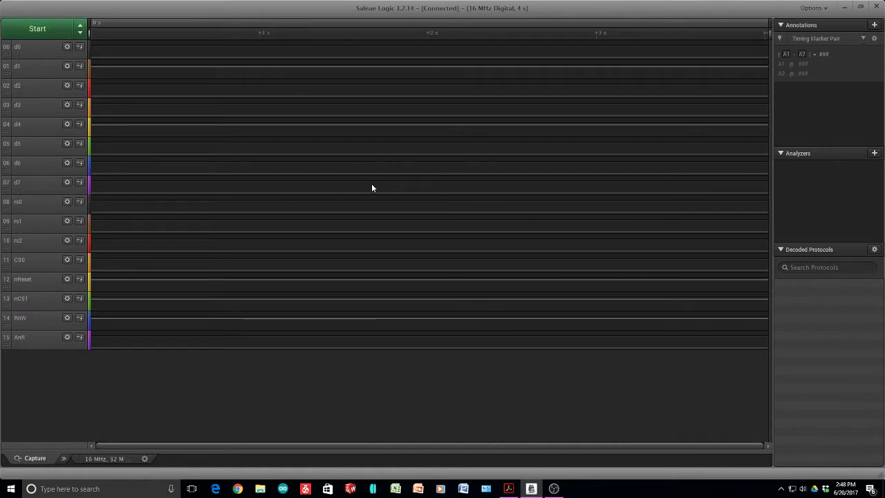
left_click(42, 33)
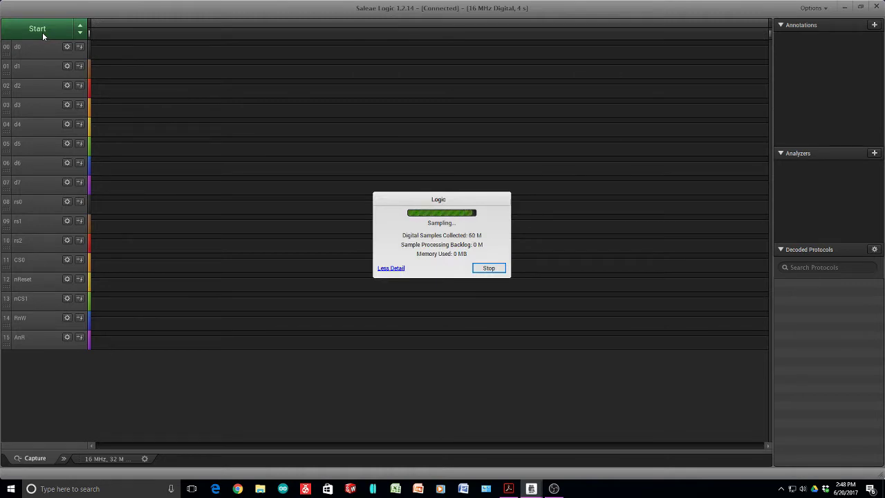
Step: Repeat captures until one holds the reset edge and the data burst near 0.55 s
scroll(371, 200, "up", 6)
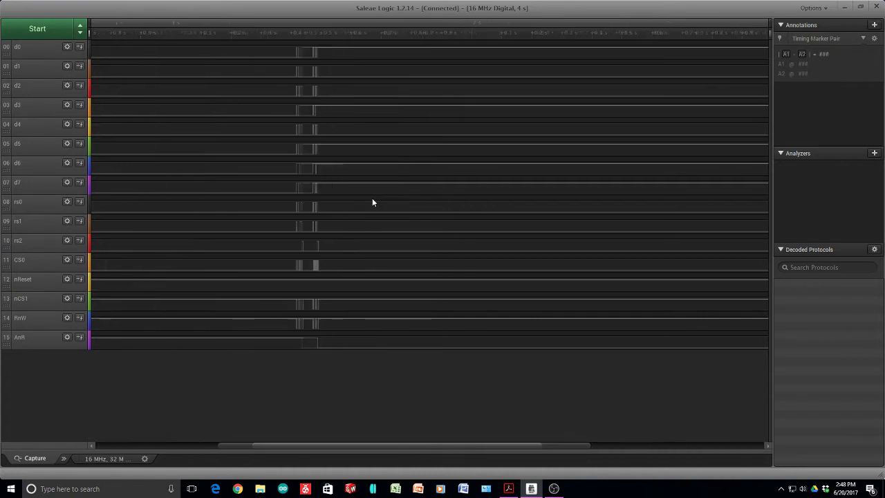
scroll(372, 201, "down", 6)
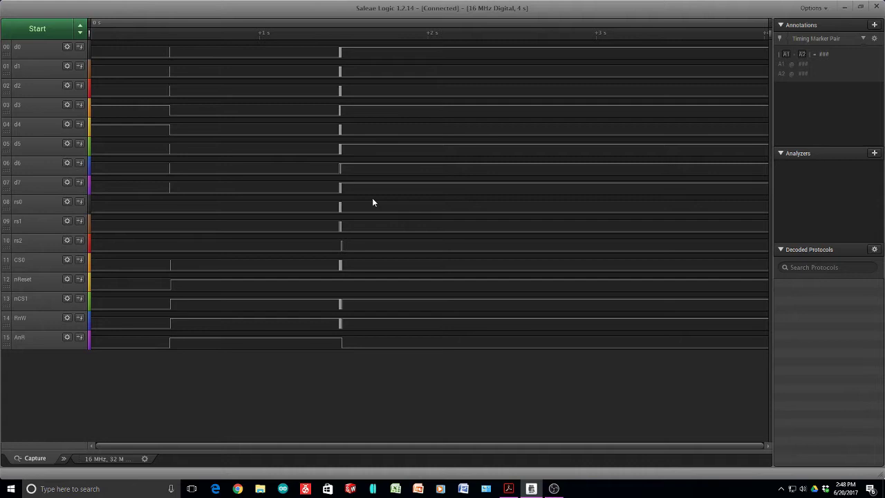
left_click(37, 29)
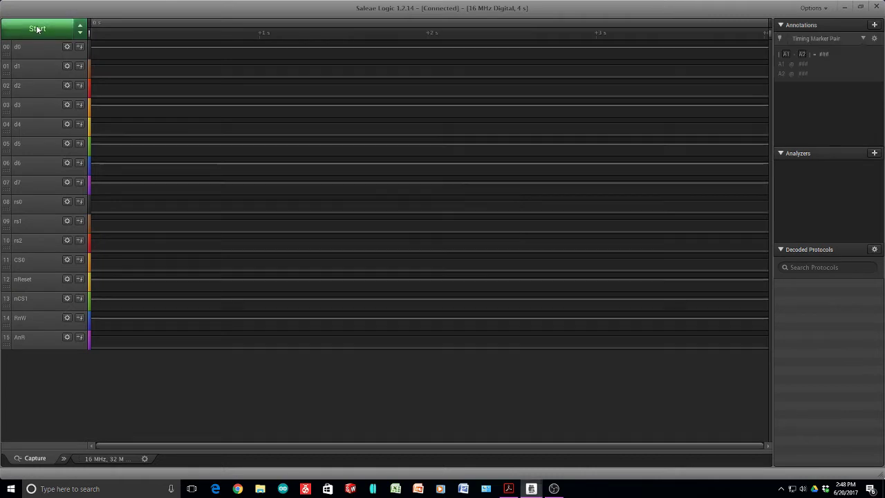
left_click(38, 29)
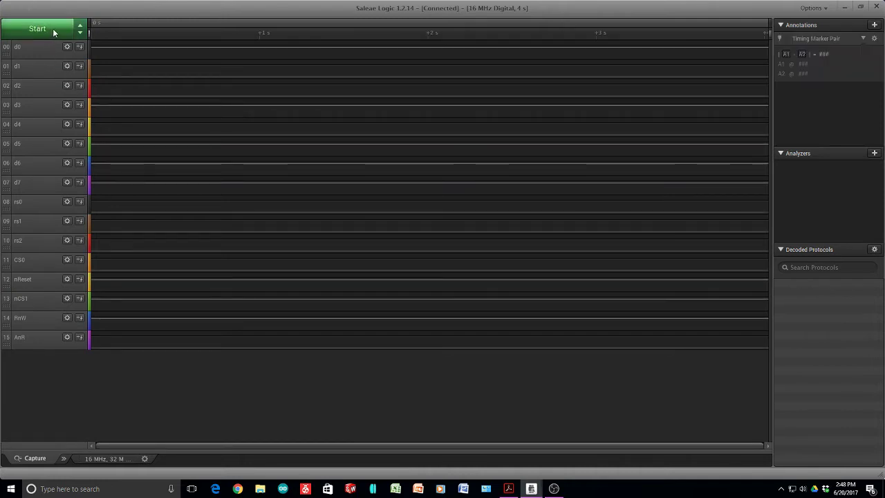
left_click(48, 28)
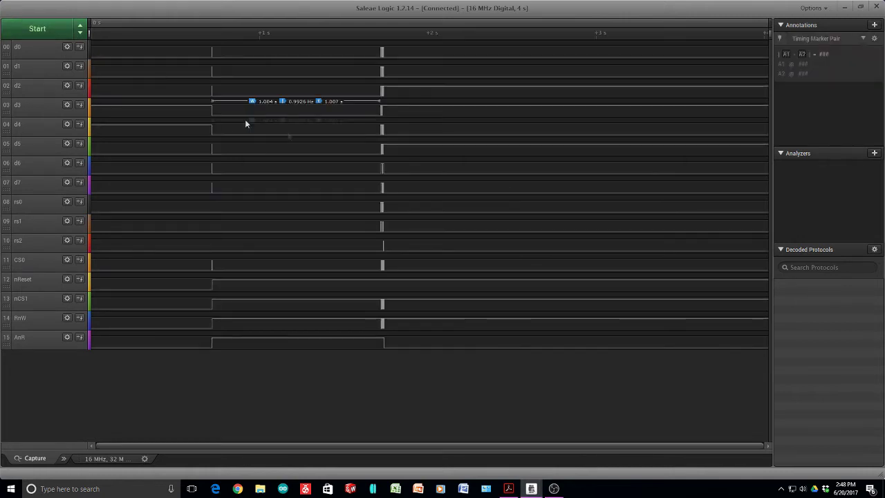
scroll(419, 169, "up", 5)
scroll(419, 169, "down", 5)
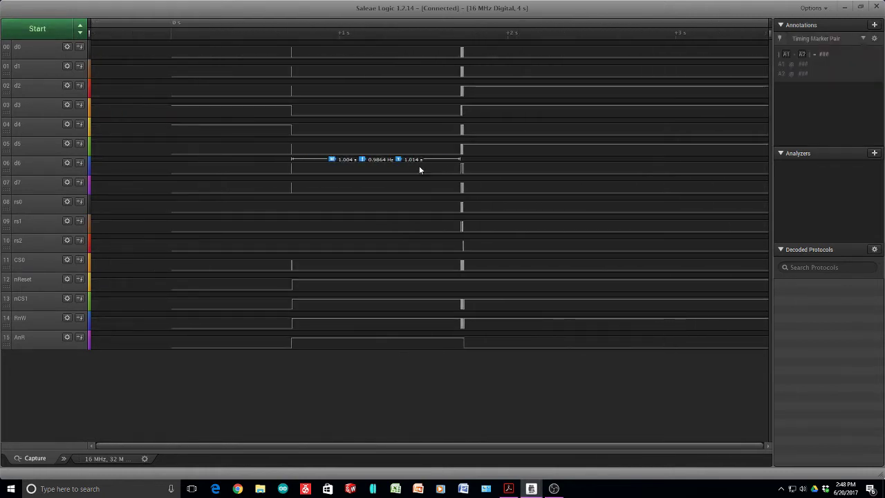
scroll(515, 193, "down", 5)
scroll(514, 194, "up", 5)
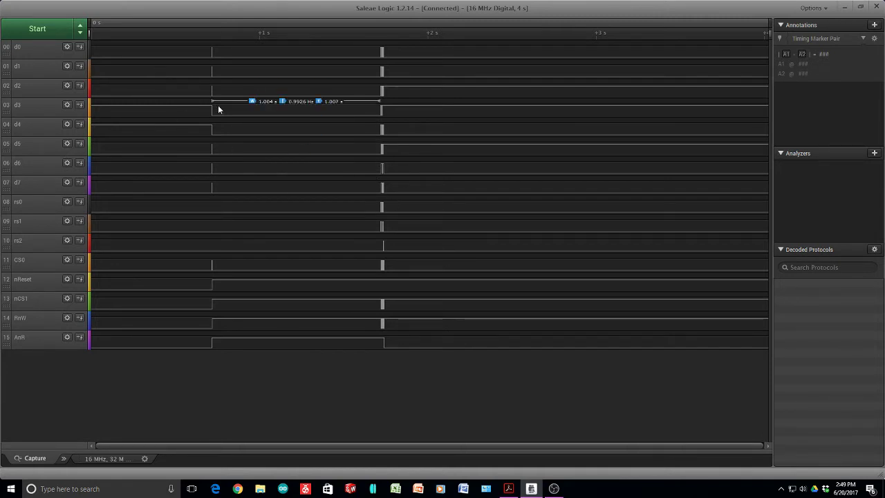
left_click(43, 29)
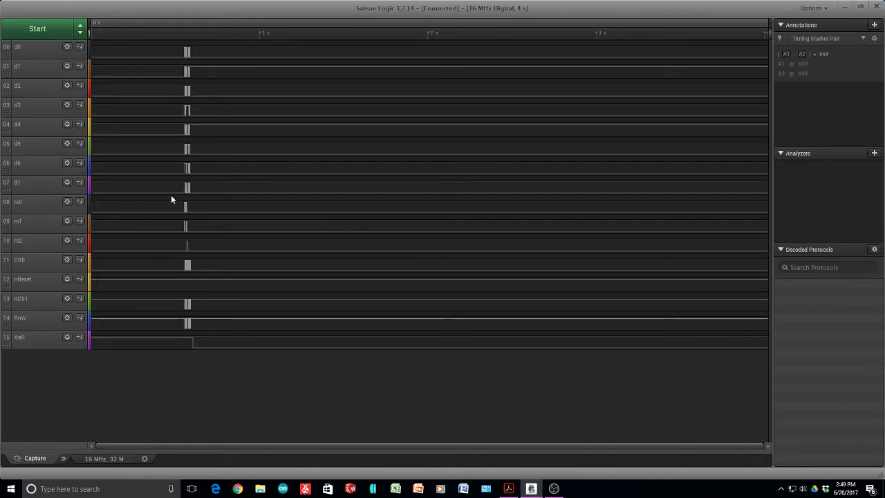
Step: Zoom into the data burst around 0.55 s and back out to inspect it
scroll(345, 217, "up", 10)
scroll(747, 226, "right", 5)
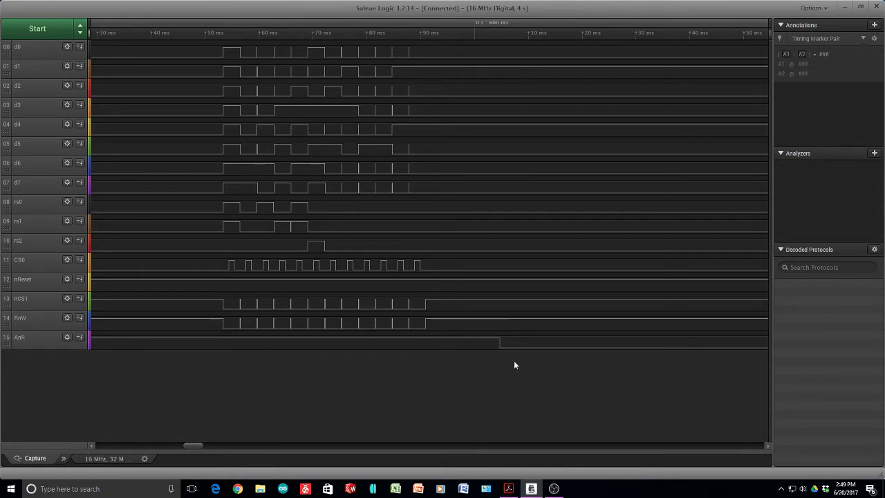
scroll(607, 352, "down", 5)
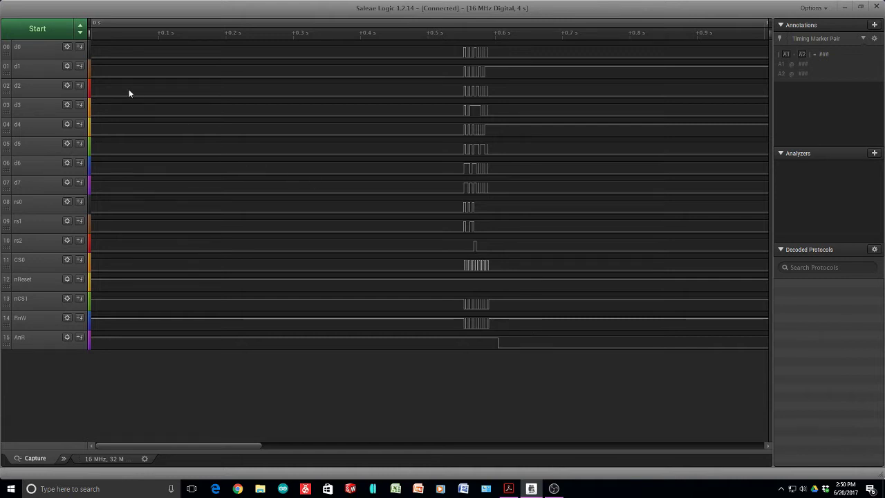
Step: Take a new capture and zoom in and out around the activity burst
left_click(55, 33)
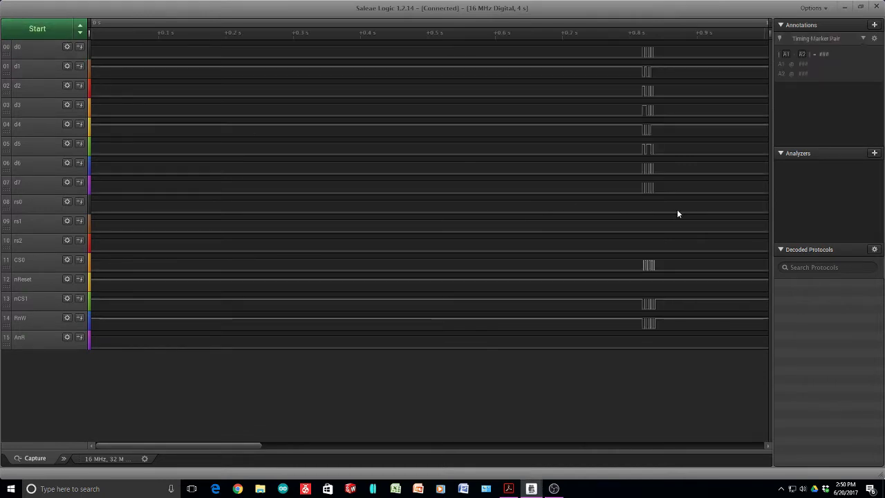
scroll(677, 208, "up", 10)
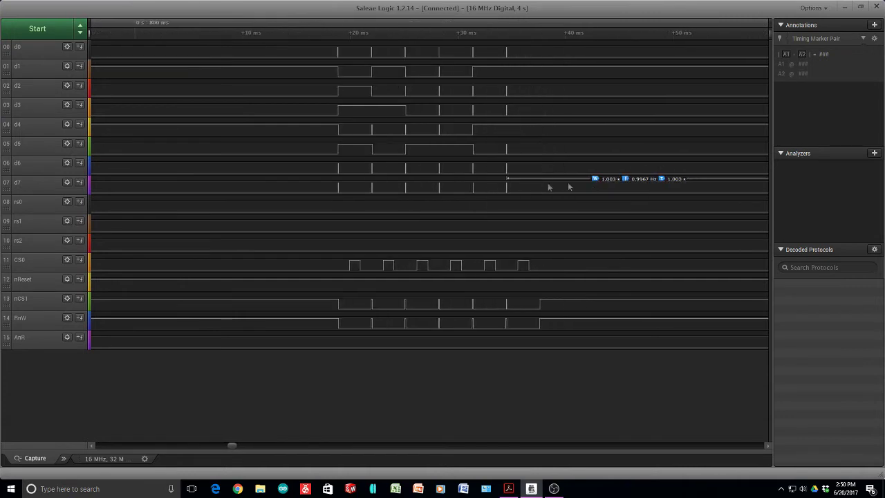
scroll(520, 191, "up", 3)
scroll(403, 245, "down", 3)
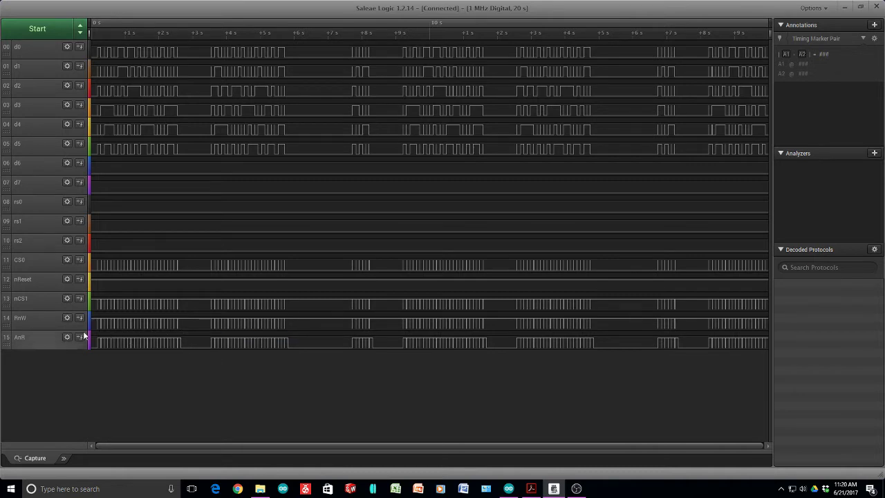
scroll(72, 336, "up", 10)
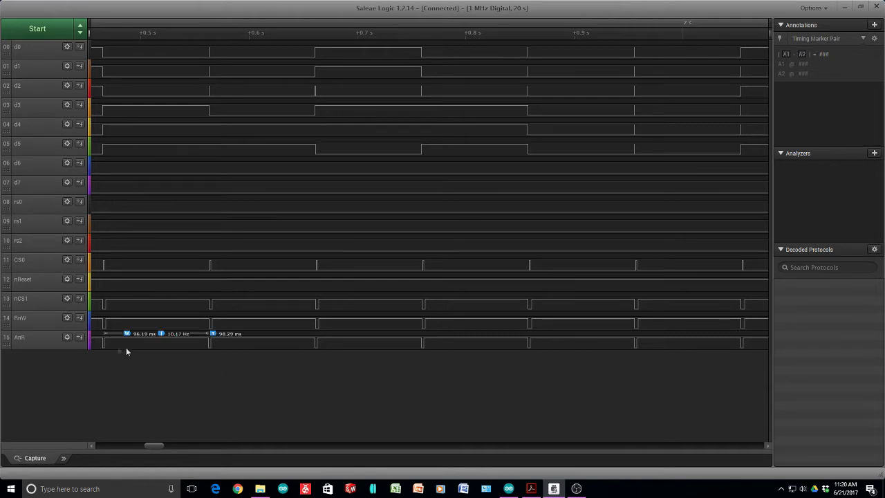
mouse_move(147, 349)
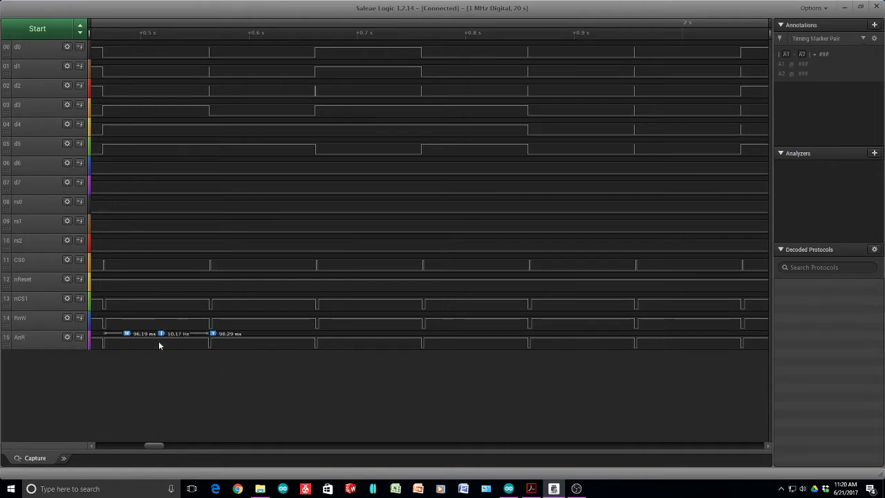
scroll(159, 341, "down", 5)
scroll(158, 341, "down", 3)
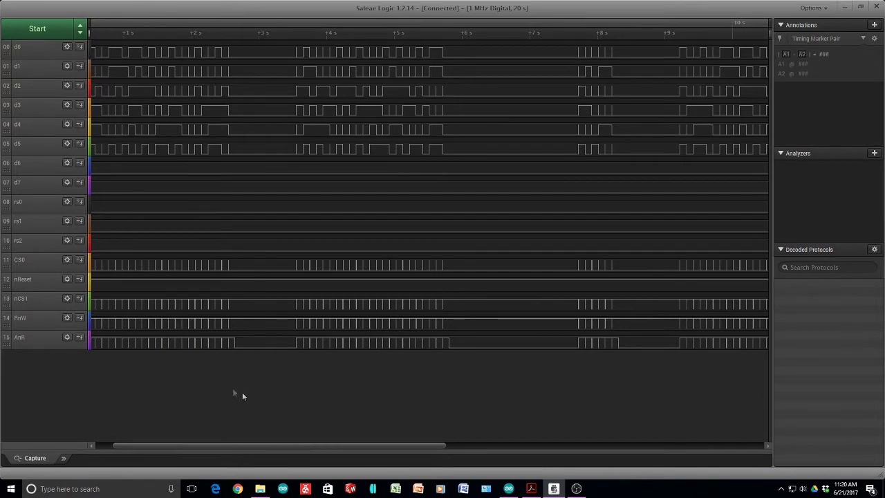
mouse_move(193, 324)
scroll(320, 256, "down", 4)
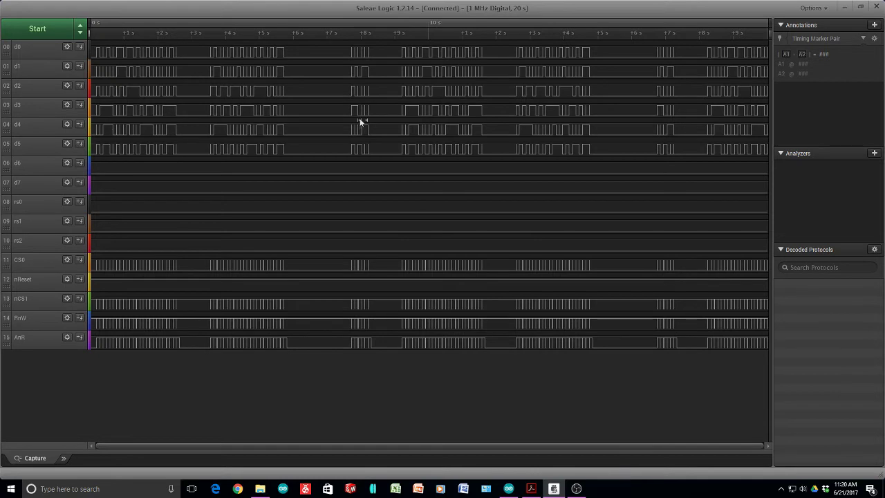
scroll(355, 332, "up", 10)
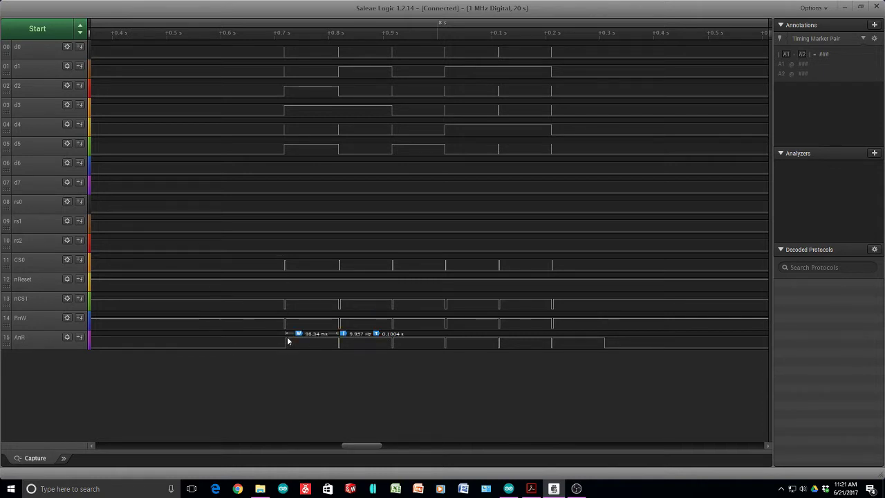
scroll(288, 340, "up", 5)
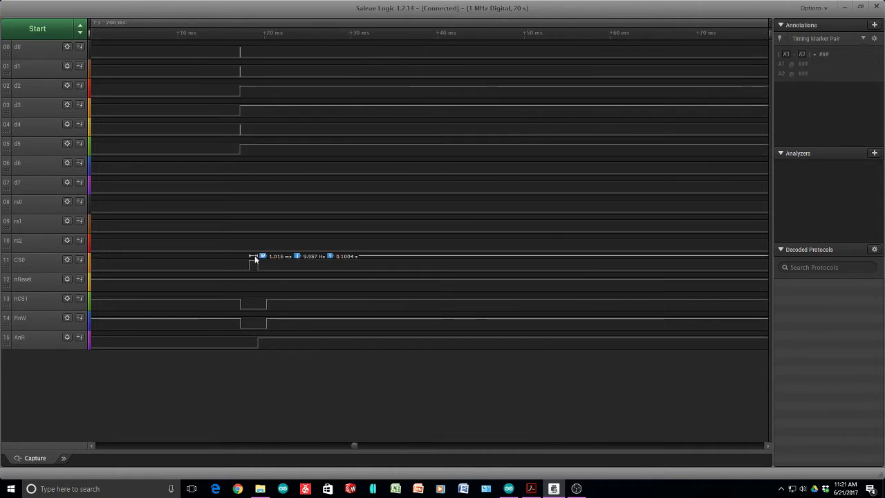
scroll(257, 320, "up", 2)
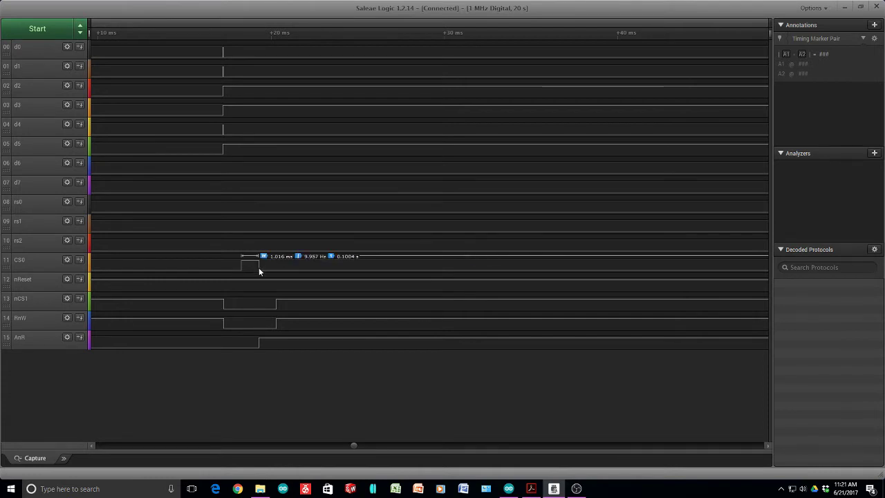
scroll(258, 267, "down", 5)
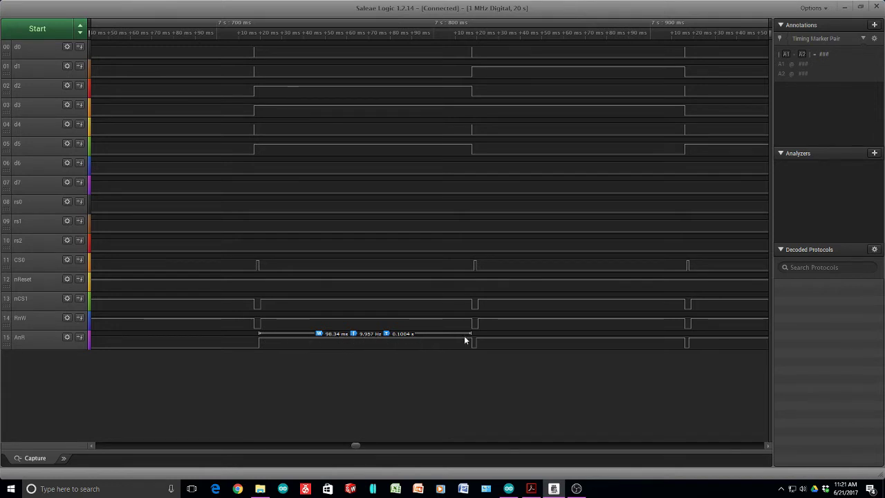
scroll(465, 338, "up", 3)
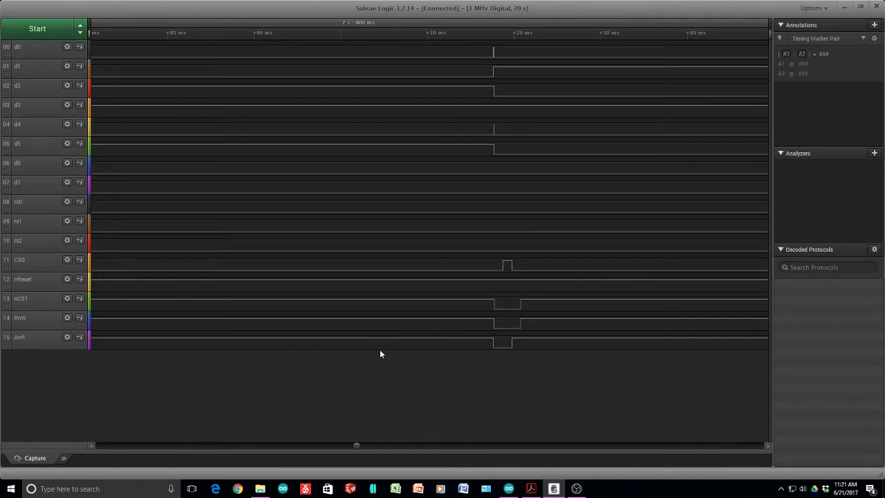
scroll(288, 313, "down", 5)
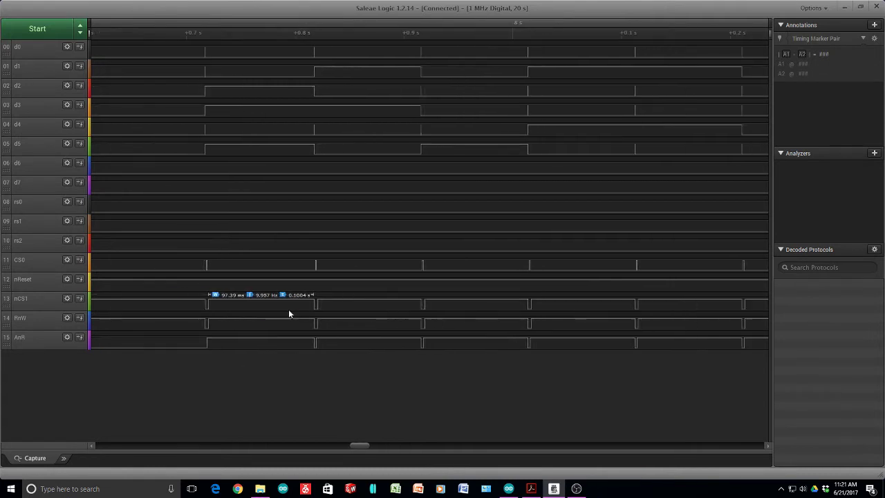
scroll(289, 309, "up", 2)
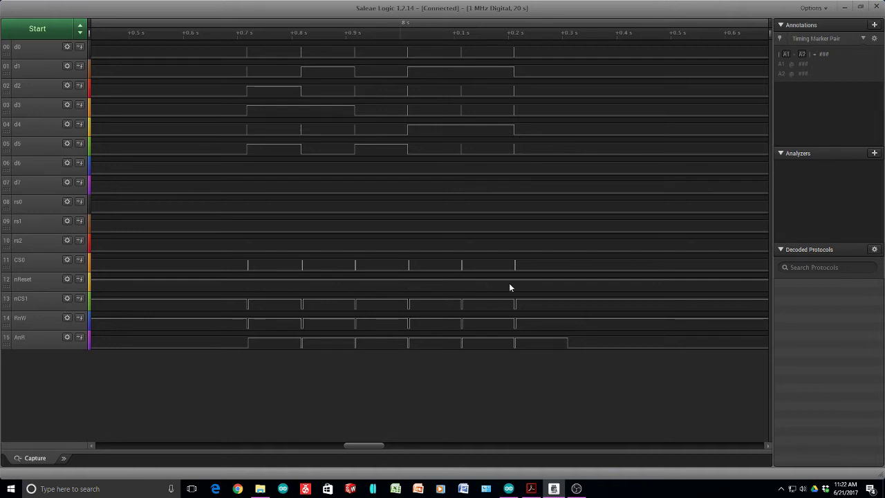
mouse_move(425, 297)
scroll(448, 351, "up", 2)
scroll(445, 349, "up", 2)
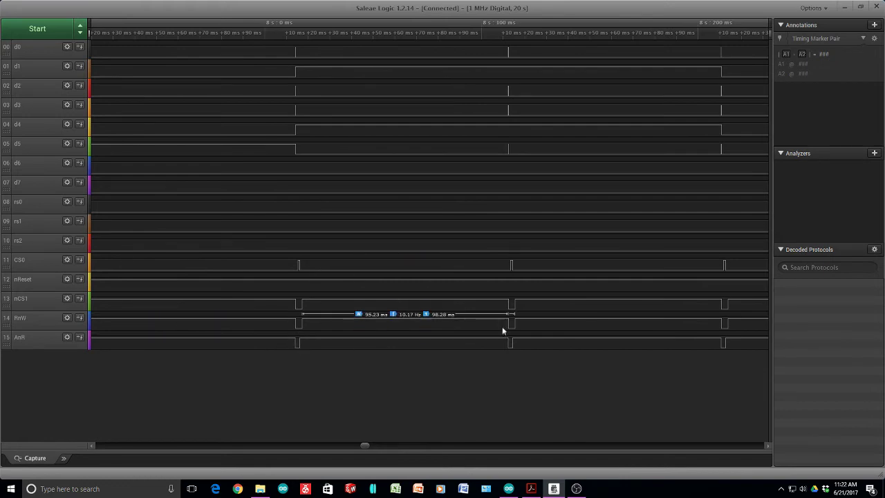
scroll(526, 270, "down", 5)
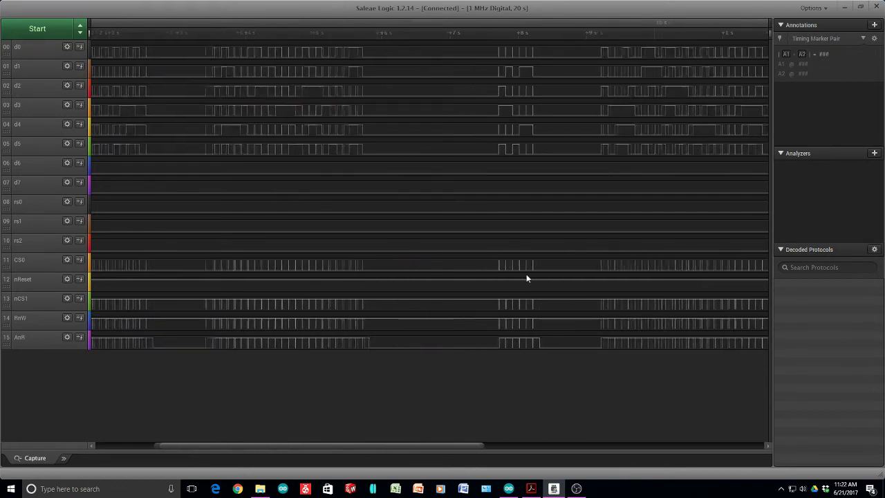
scroll(680, 324, "down", 6)
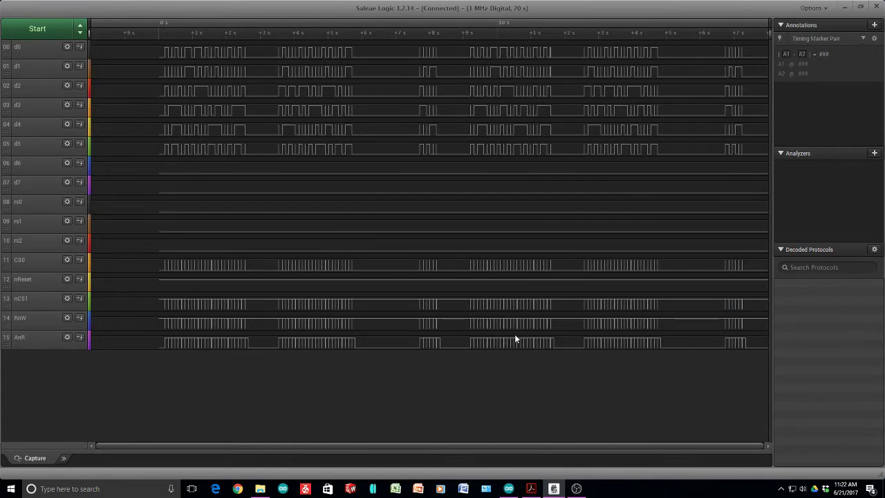
scroll(736, 336, "up", 5)
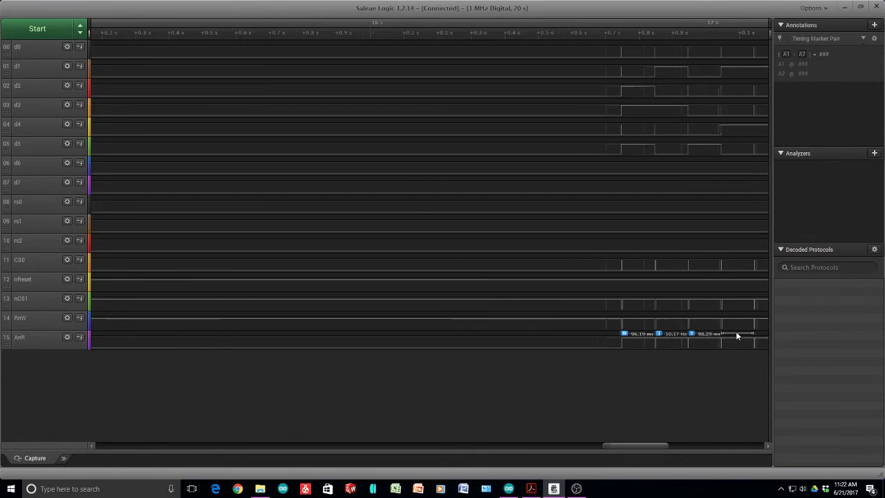
scroll(648, 339, "down", 6)
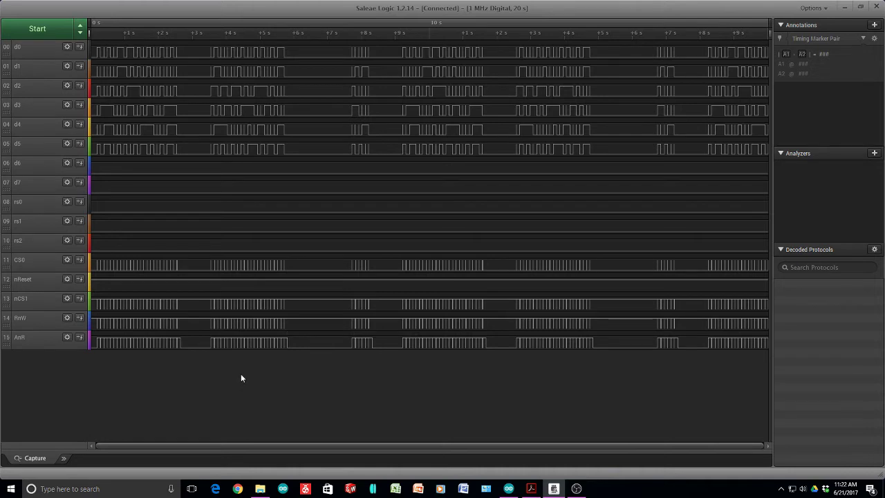
scroll(246, 340, "up", 5)
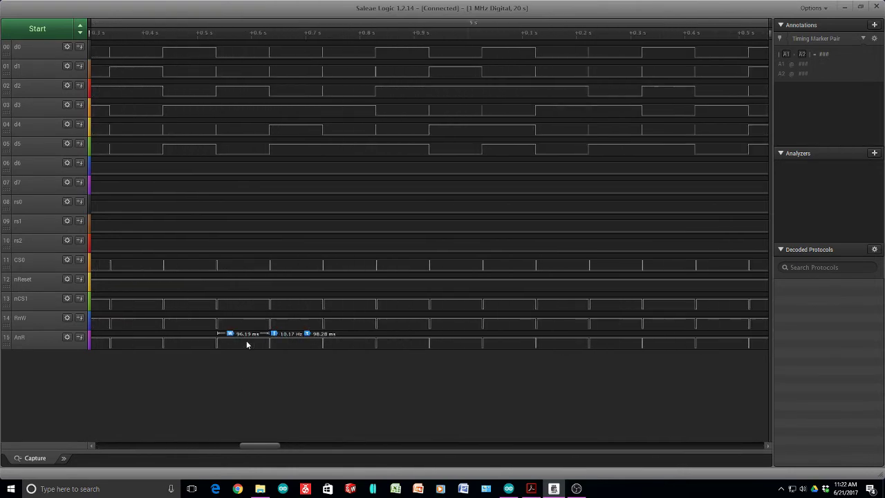
scroll(246, 340, "down", 5)
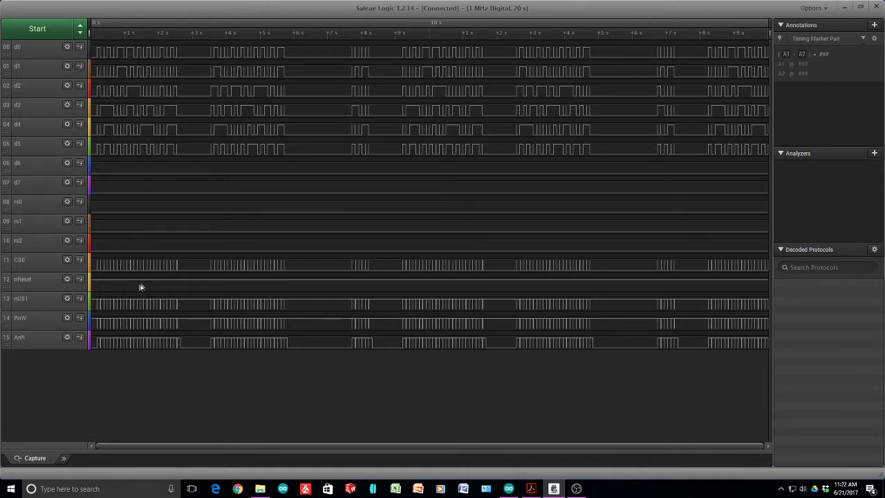
scroll(117, 294, "up", 10)
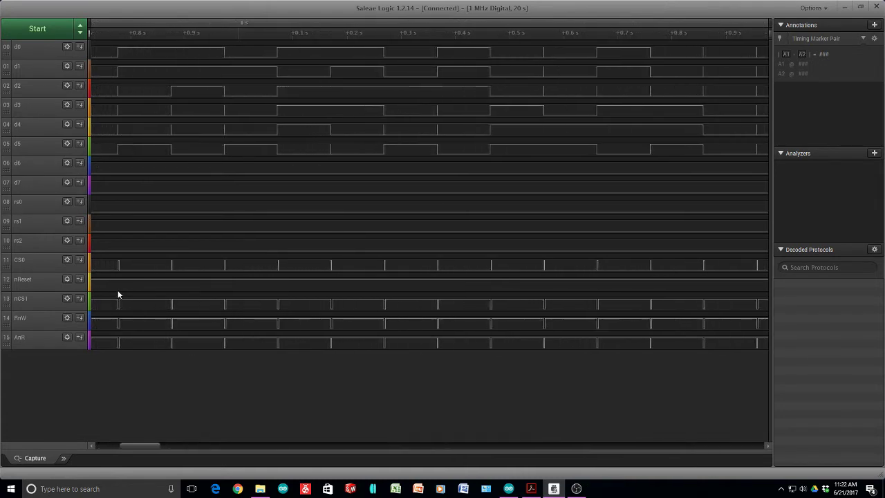
scroll(117, 294, "up", 8)
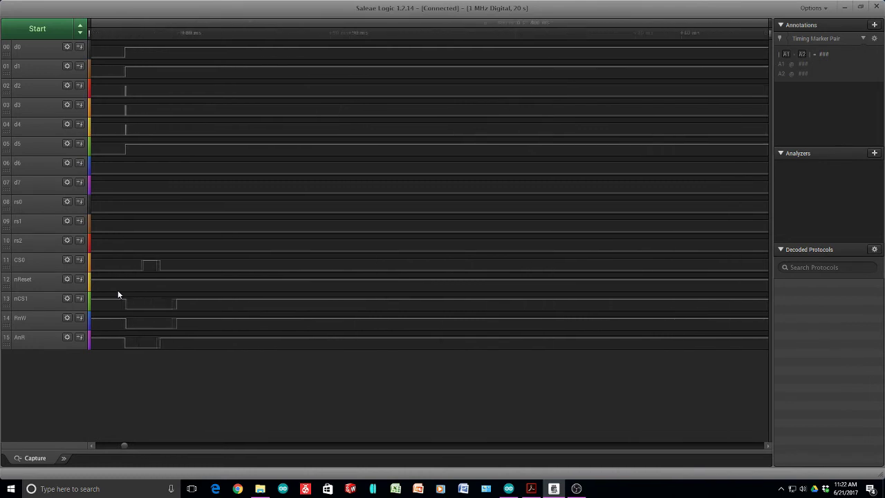
mouse_move(122, 298)
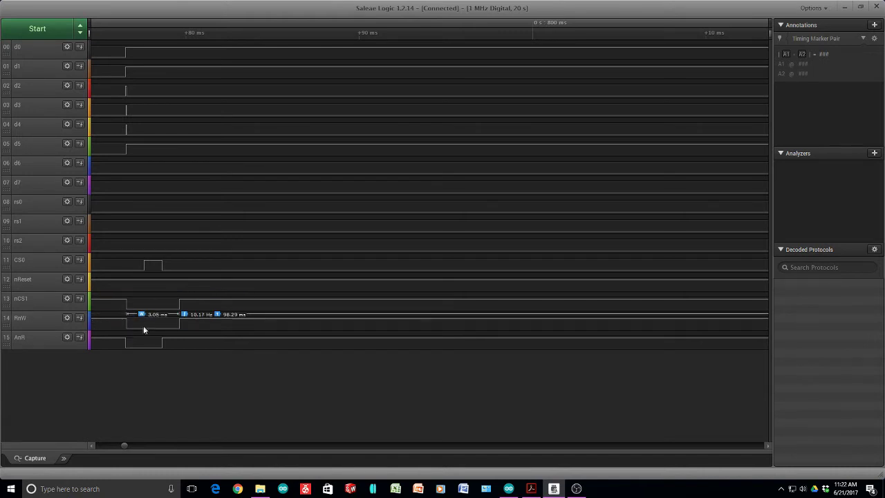
mouse_move(162, 275)
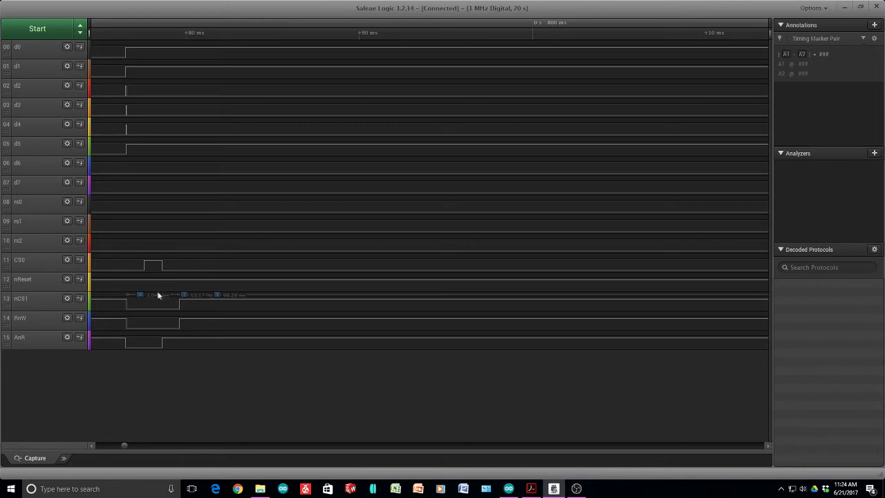
Step: Inspect the CLOCK, RS0–RS2 and D0/D2 traces of the 10 MHz capture, zooming in and out
mouse_move(163, 268)
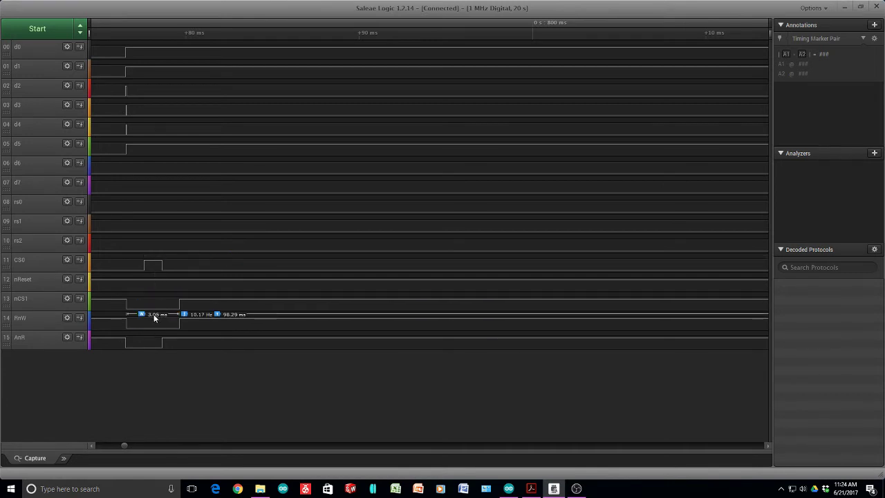
mouse_move(139, 344)
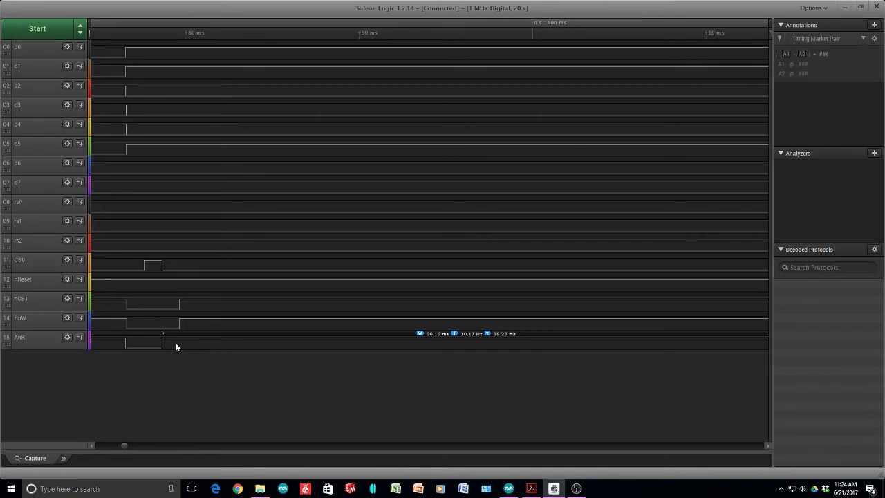
scroll(179, 345, "down", 6)
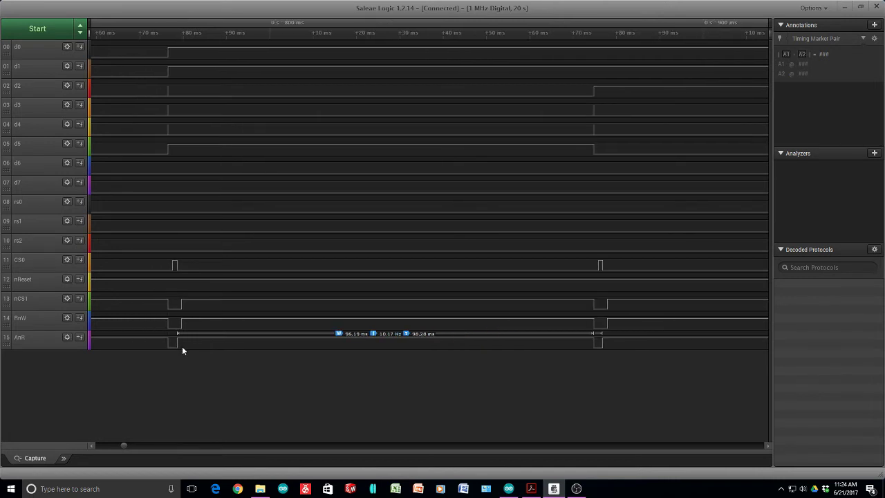
scroll(182, 346, "up", 3)
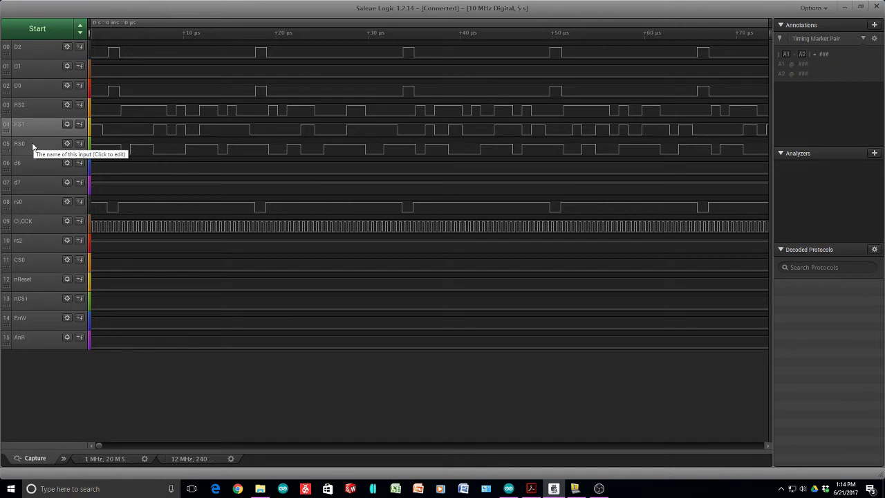
Step: Rename channel 08 from rs0 to CS0, correcting the capitalisation
left_click(29, 205)
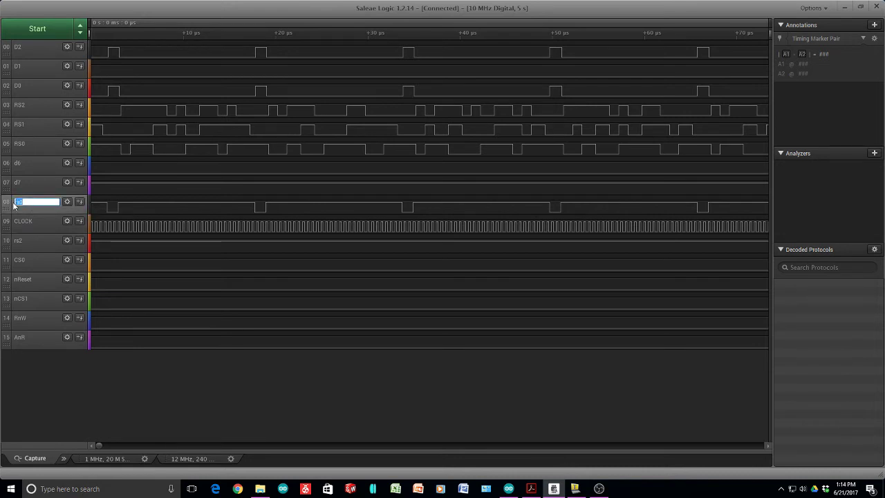
type("cs0")
key("Return")
left_click(10, 198)
type("CS0")
left_click(30, 223)
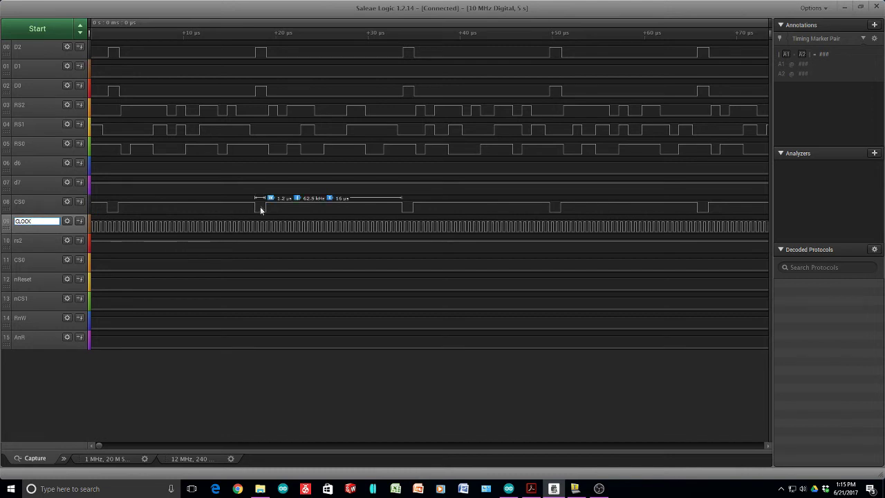
scroll(172, 224, "up", 10)
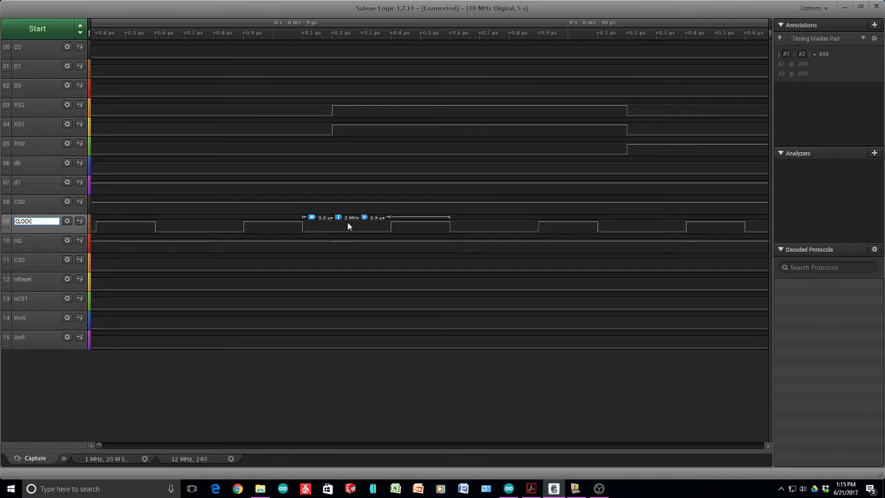
Step: Zoom in on one transaction and measure CS0's pulse width, 16 µs period and 62.5 kHz frequency
scroll(347, 225, "down", 8)
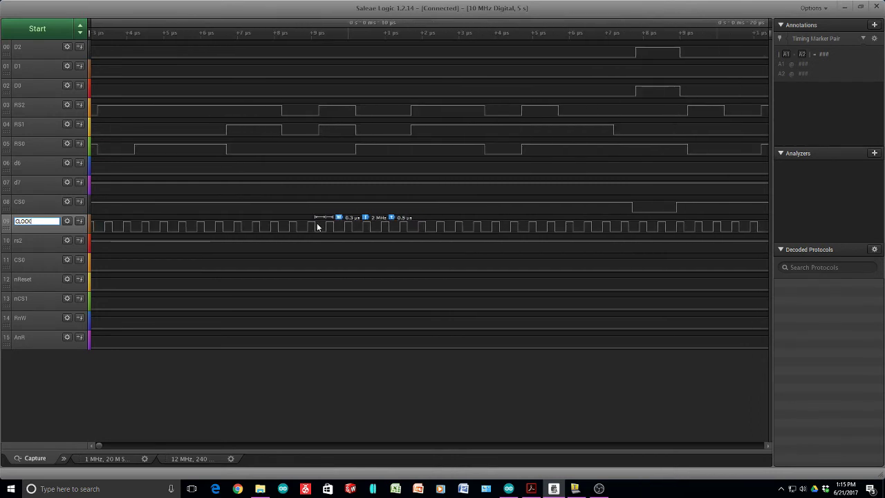
scroll(317, 225, "down", 3)
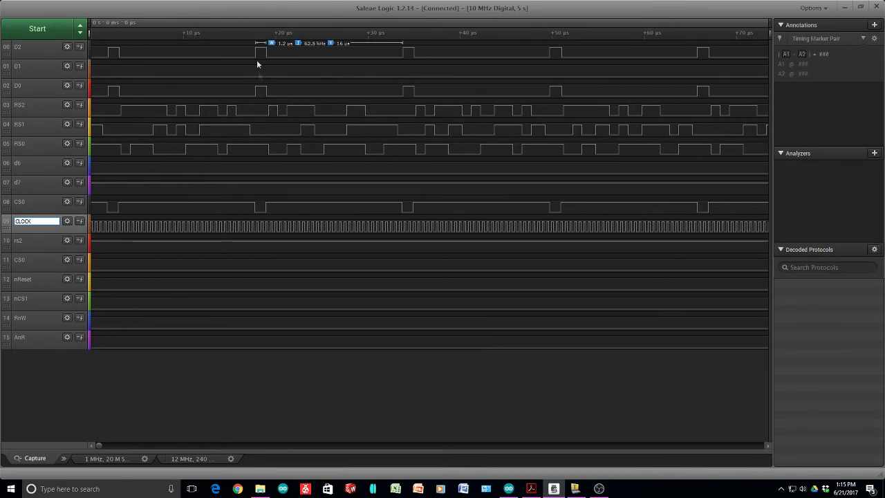
mouse_move(261, 59)
mouse_move(263, 89)
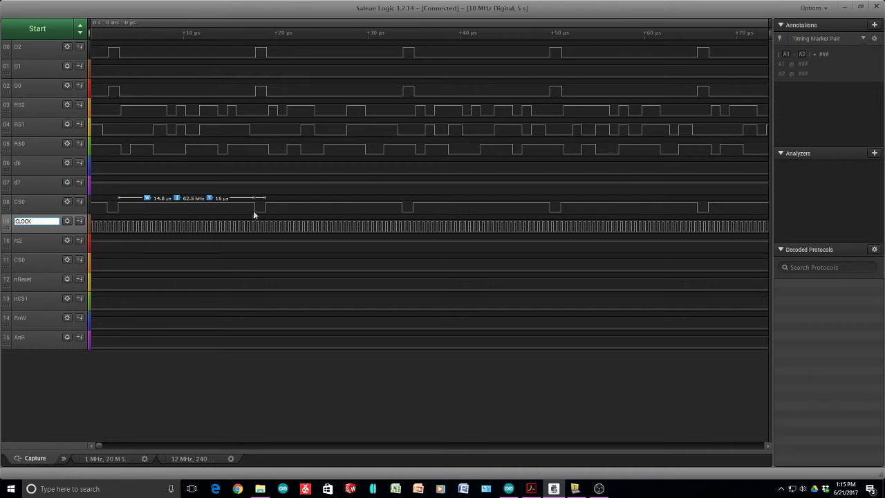
scroll(262, 157, "up", 3)
scroll(175, 126, "up", 2)
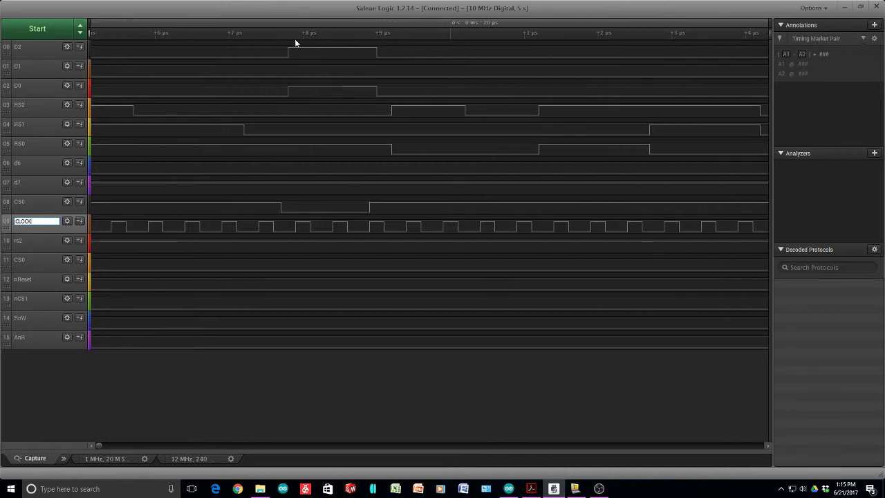
mouse_move(290, 49)
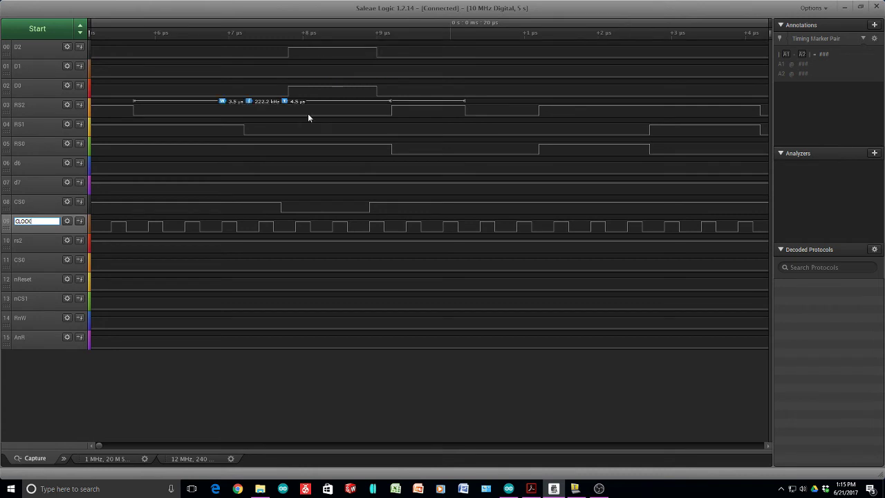
mouse_move(305, 125)
mouse_move(320, 152)
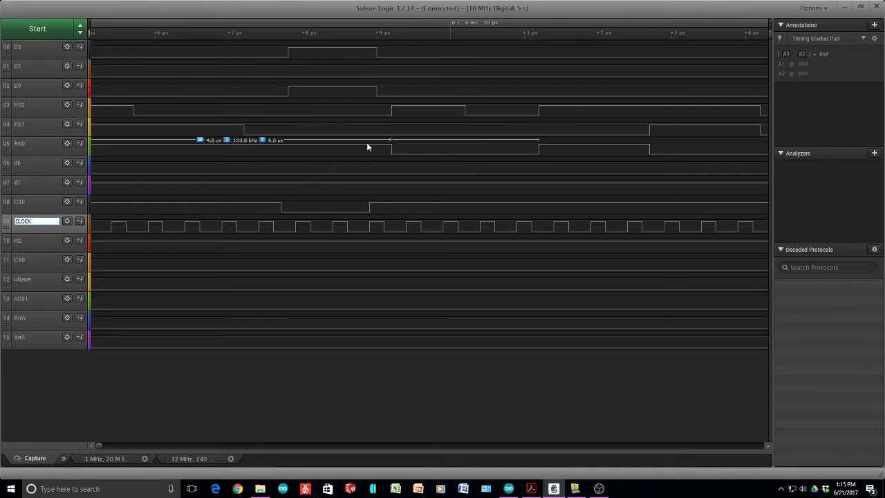
mouse_move(328, 233)
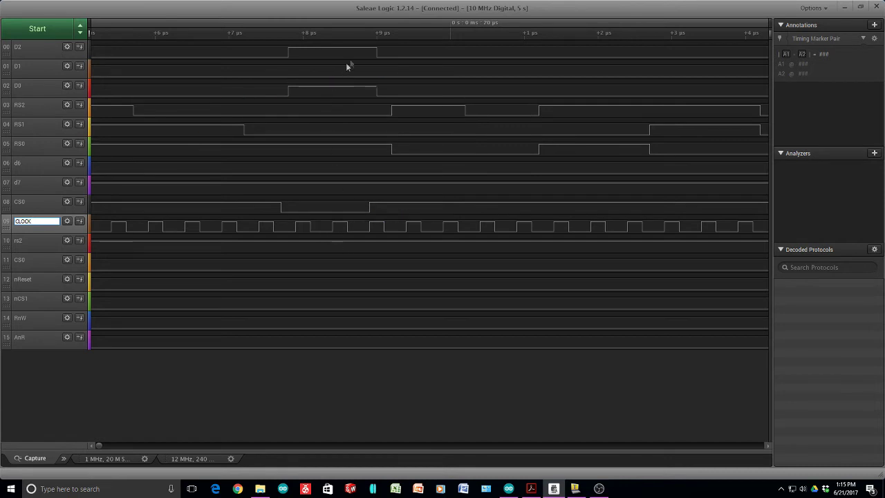
mouse_move(362, 52)
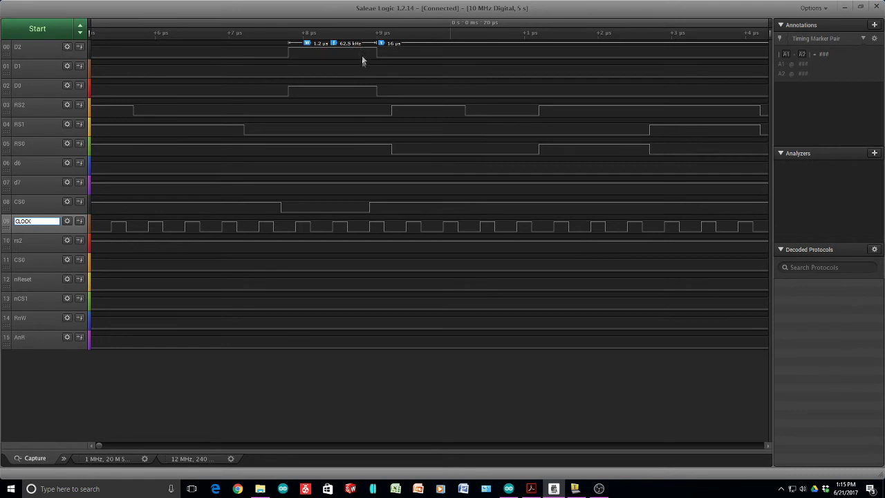
mouse_move(357, 85)
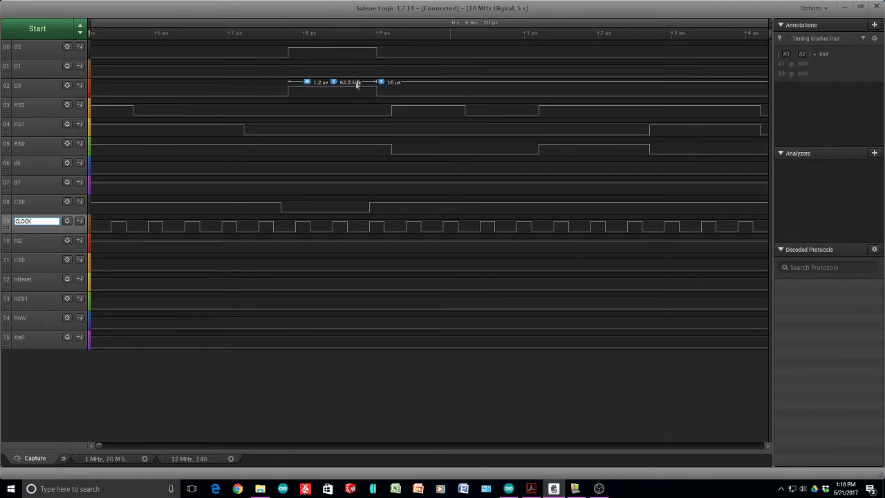
mouse_move(260, 211)
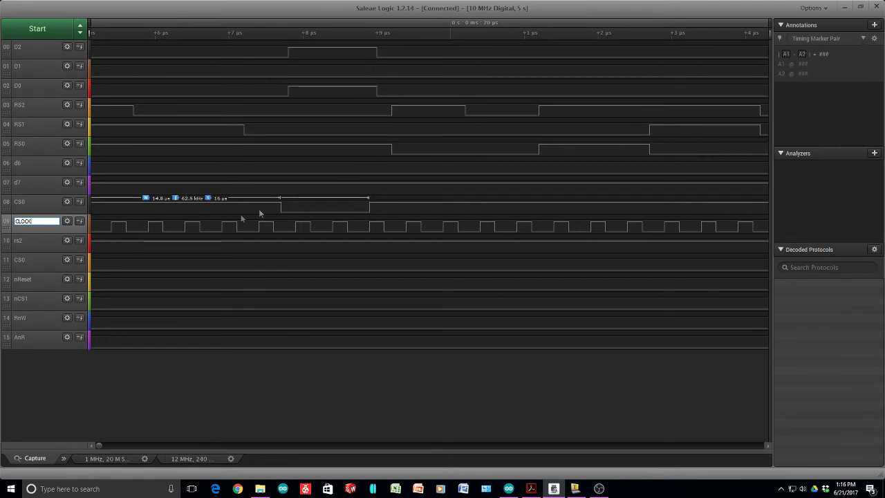
scroll(342, 199, "down", 2)
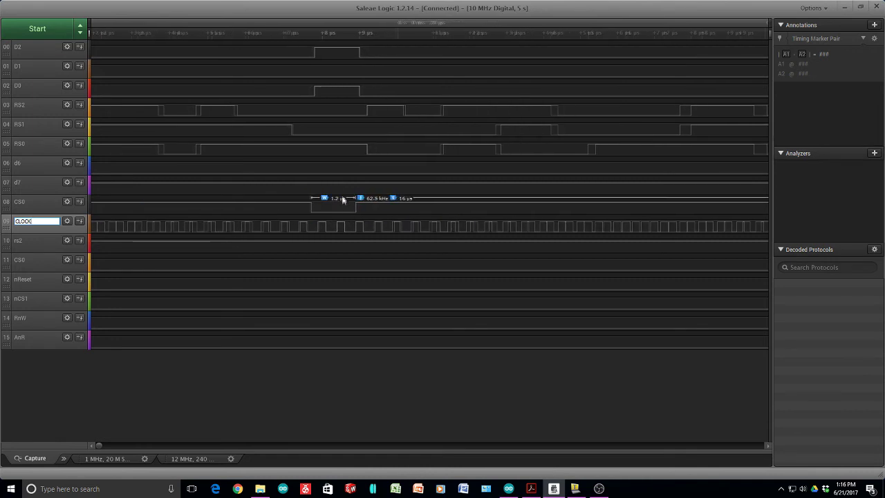
scroll(360, 203, "up", 5)
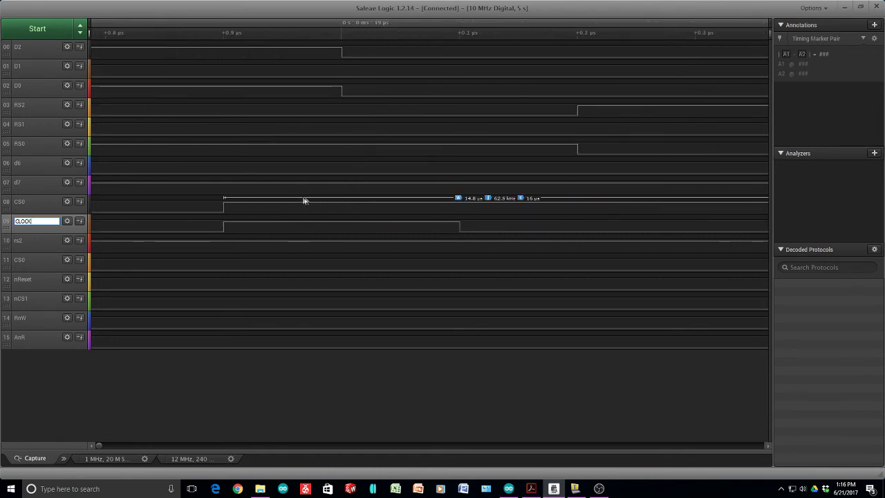
scroll(256, 138, "down", 2)
scroll(256, 139, "up", 2)
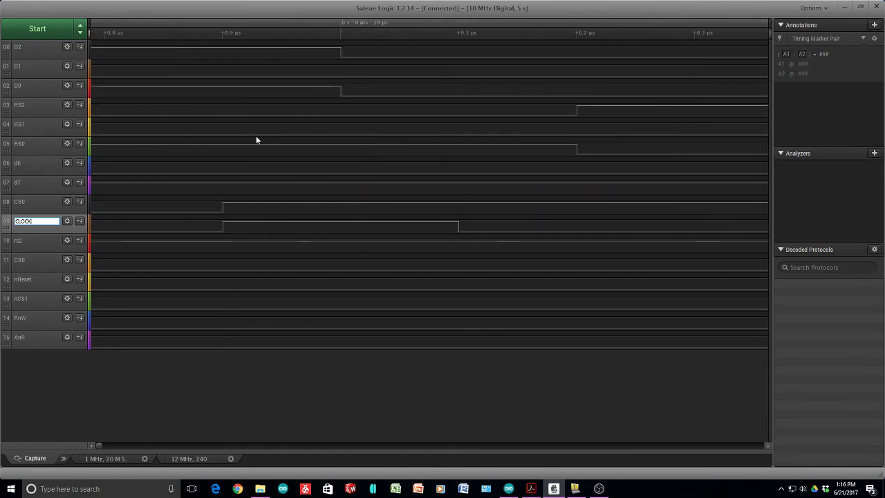
scroll(256, 137, "down", 5)
scroll(256, 128, "up", 4)
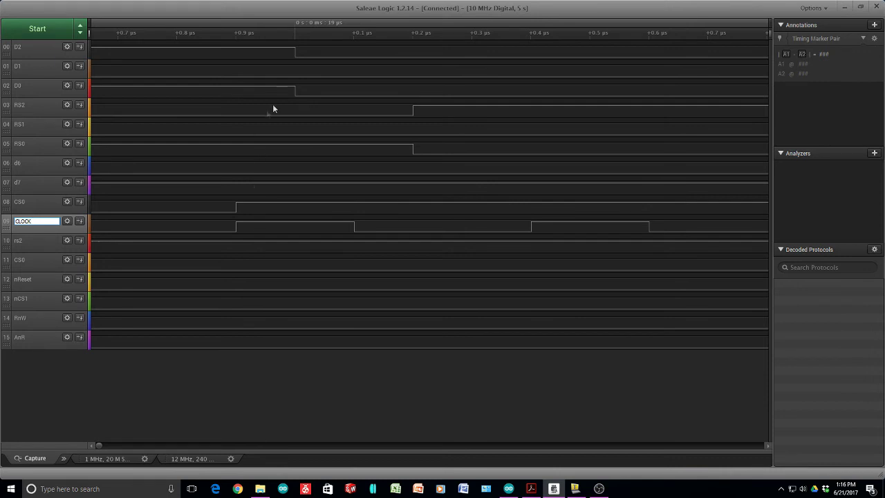
scroll(250, 206, "down", 3)
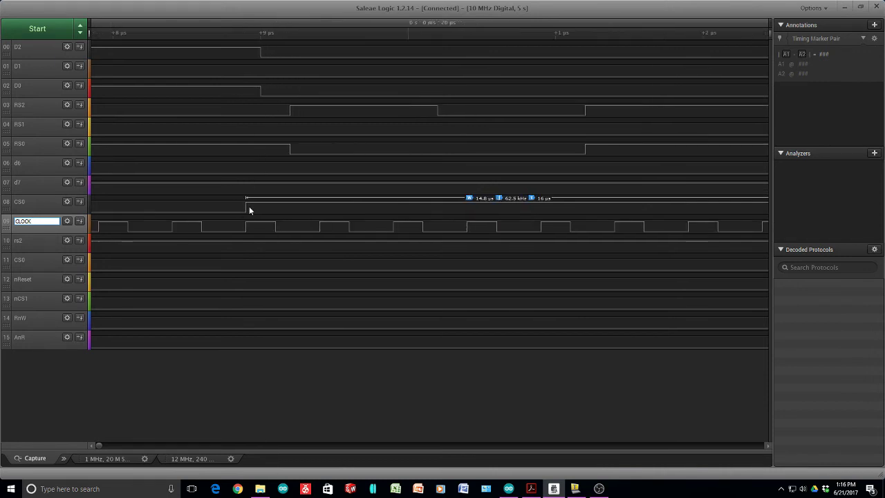
scroll(241, 232, "up", 5)
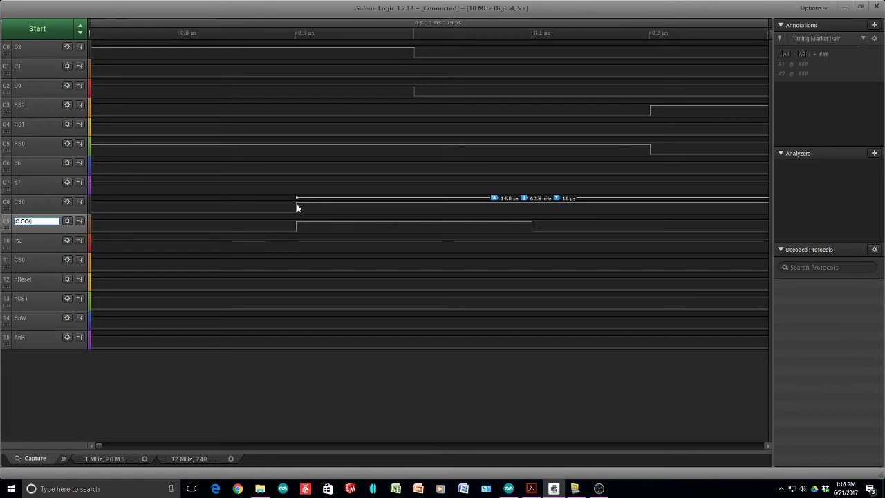
scroll(286, 138, "down", 4)
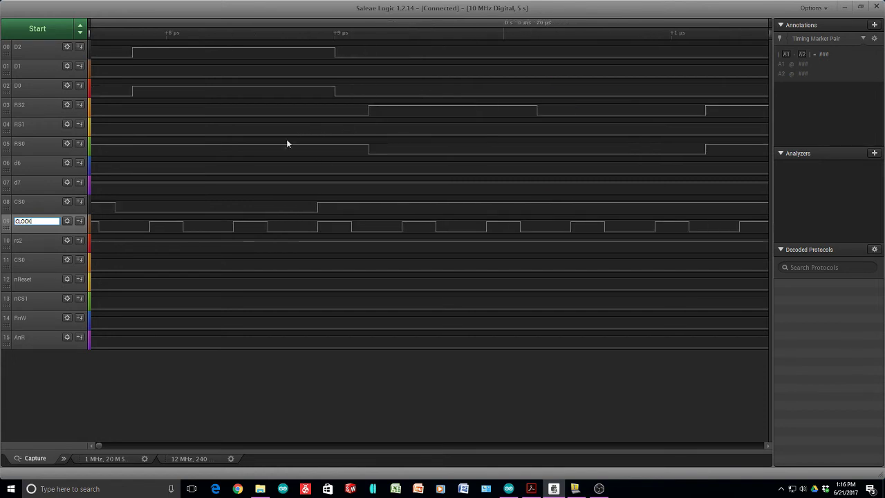
scroll(283, 143, "down", 2)
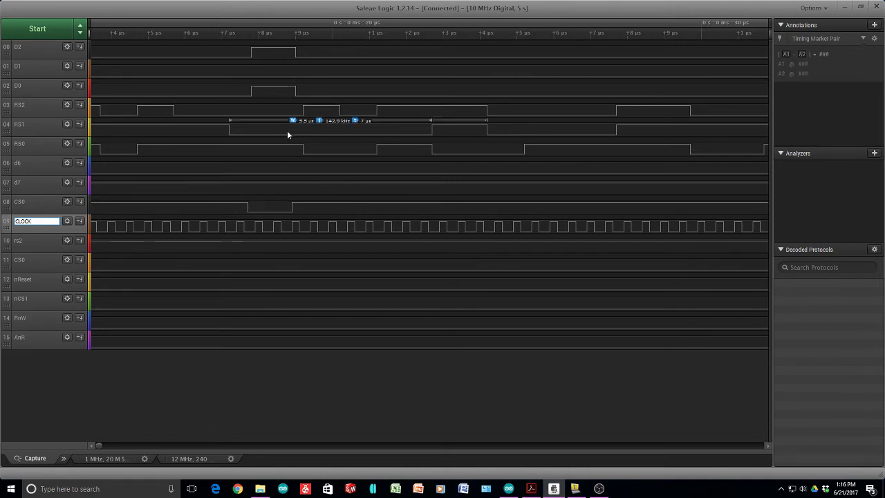
scroll(288, 134, "down", 2)
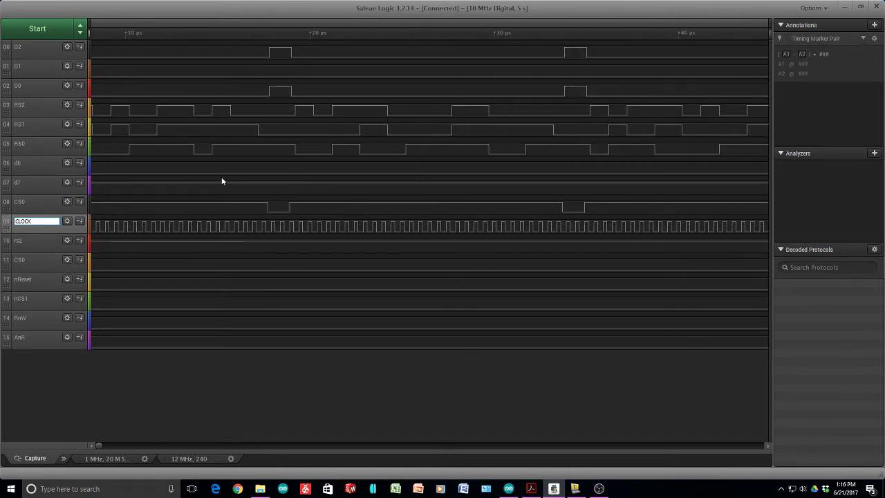
scroll(264, 121, "up", 4)
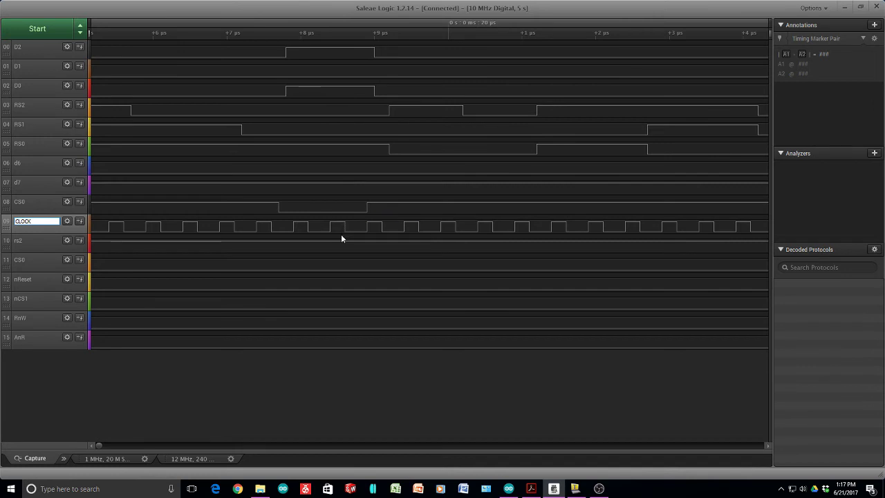
scroll(279, 219, "up", 2)
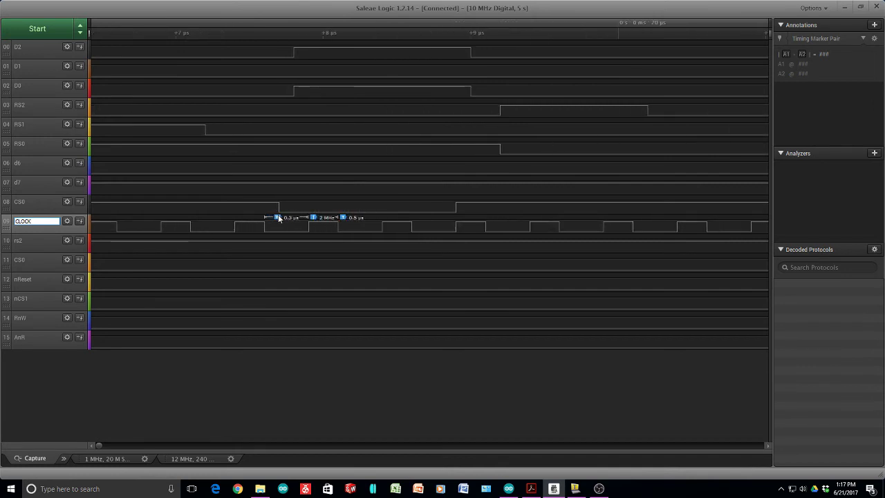
scroll(279, 218, "down", 4)
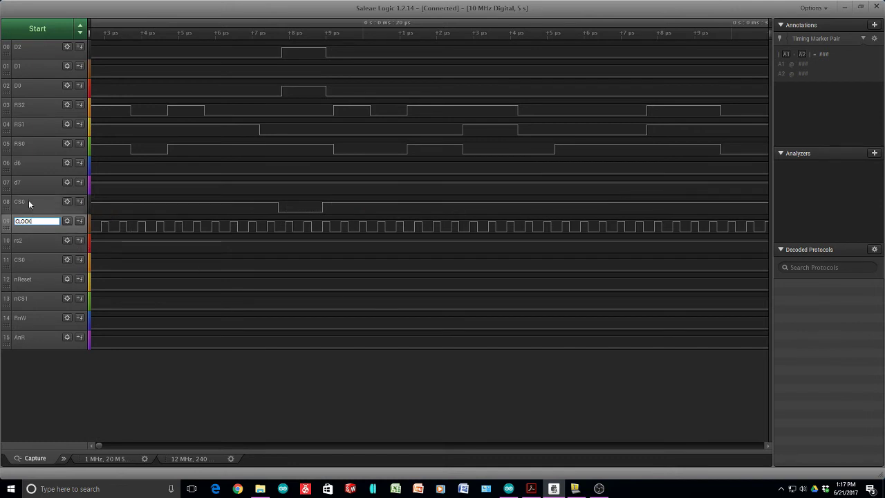
mouse_move(290, 206)
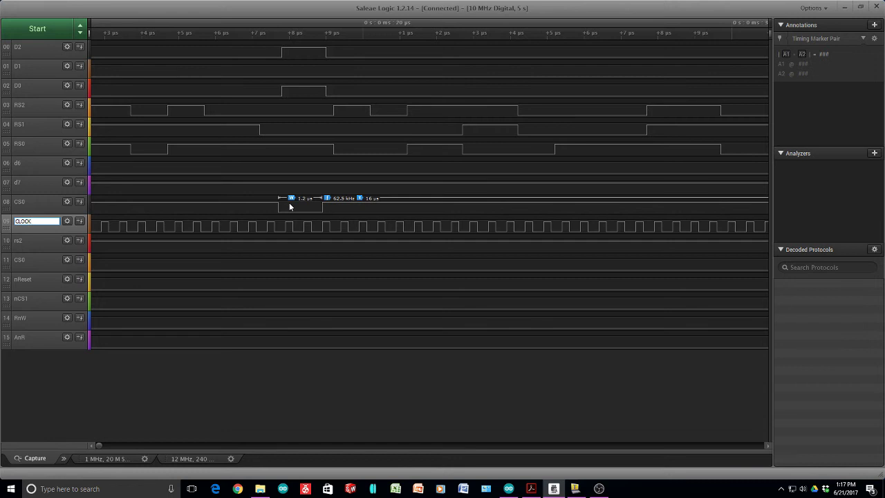
scroll(292, 268, "down", 4)
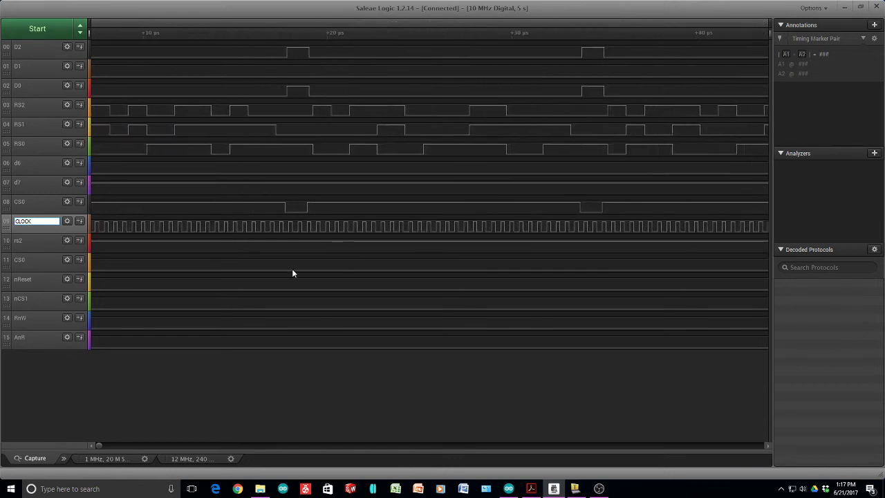
scroll(292, 270, "down", 5)
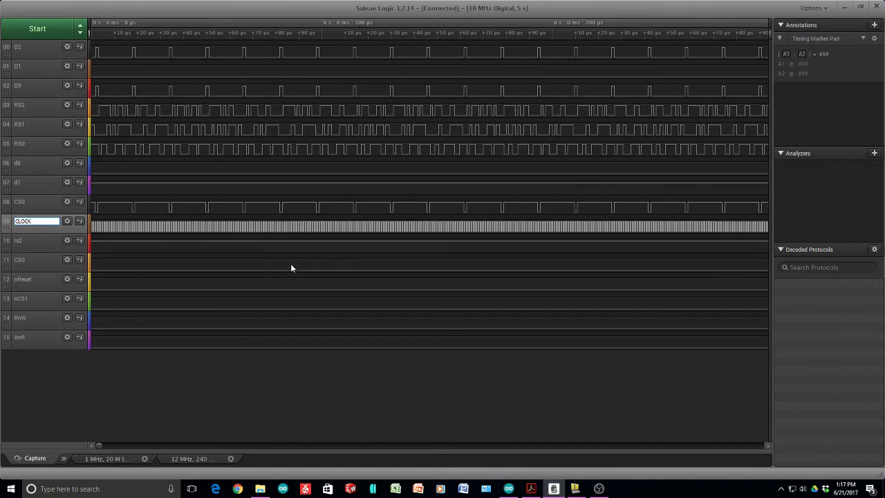
scroll(291, 245, "up", 4)
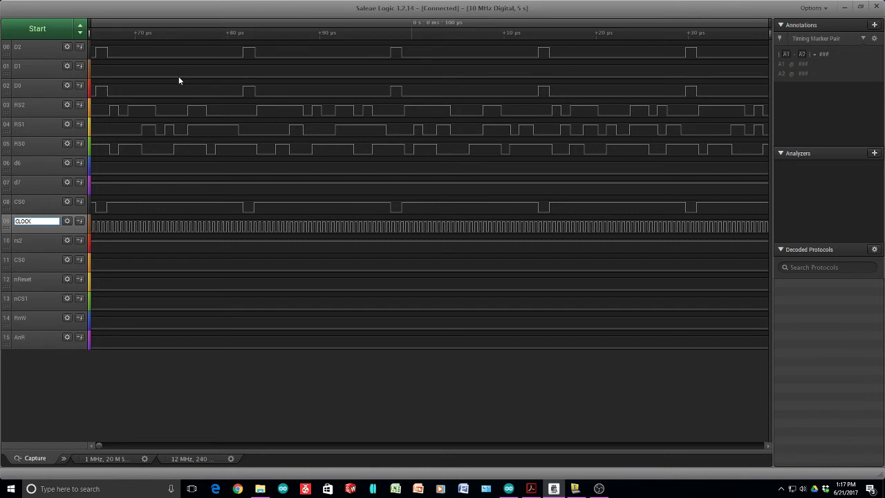
mouse_move(164, 84)
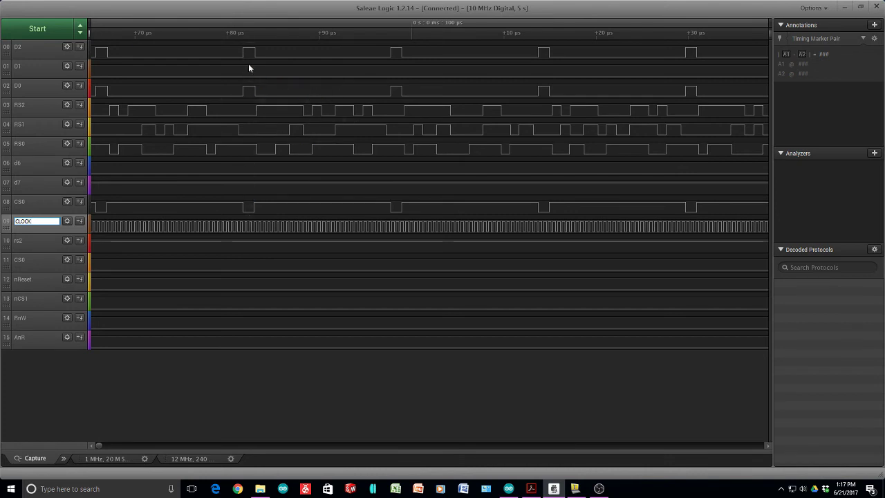
scroll(242, 128, "up", 2)
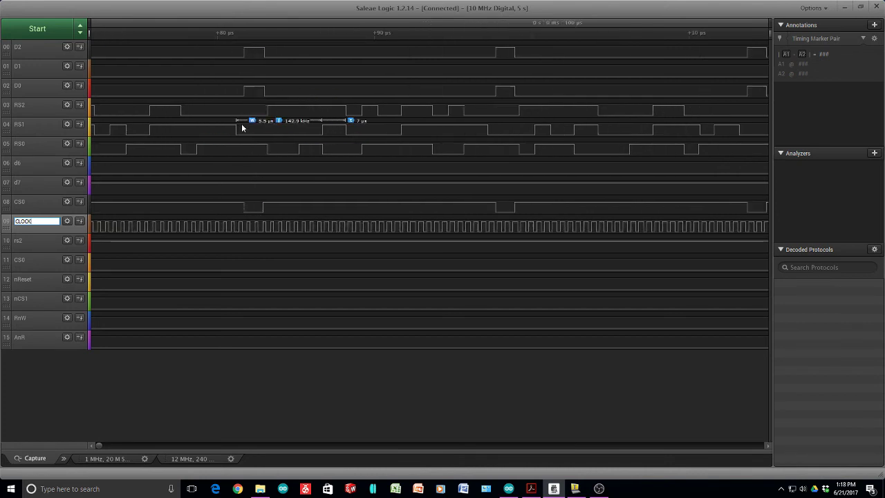
scroll(242, 128, "up", 2)
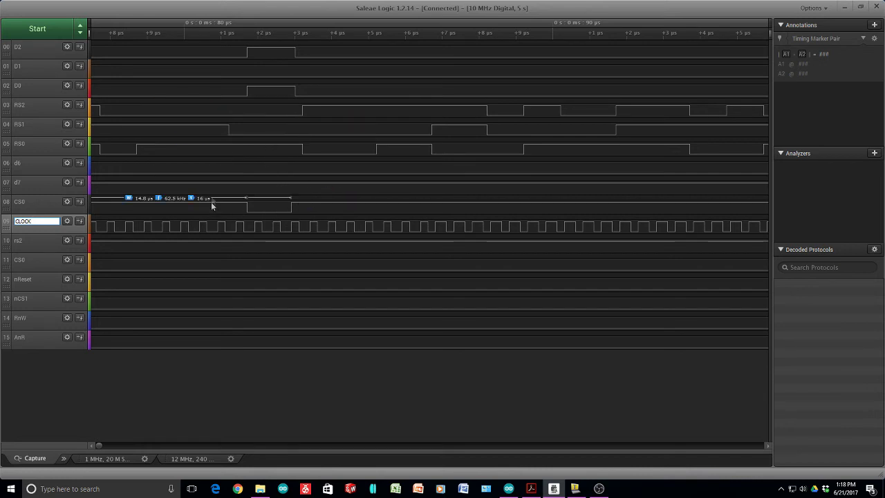
scroll(283, 173, "up", 3)
scroll(283, 173, "up", 1)
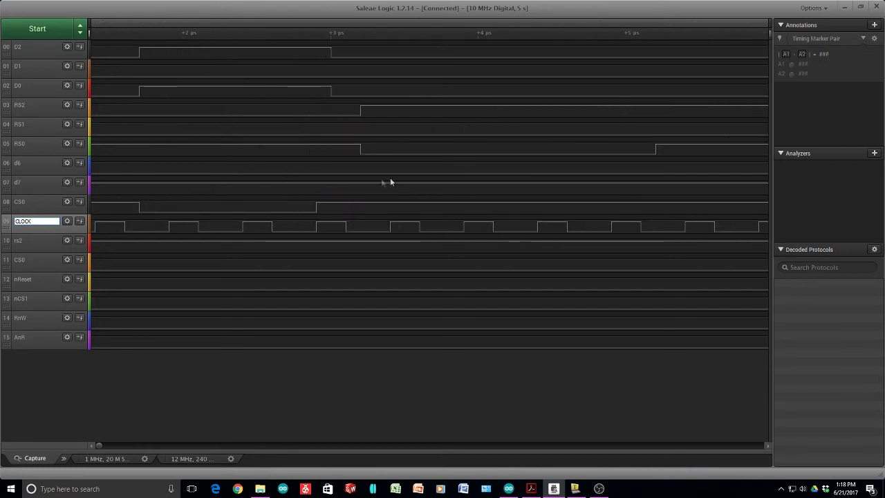
scroll(327, 179, "down", 4)
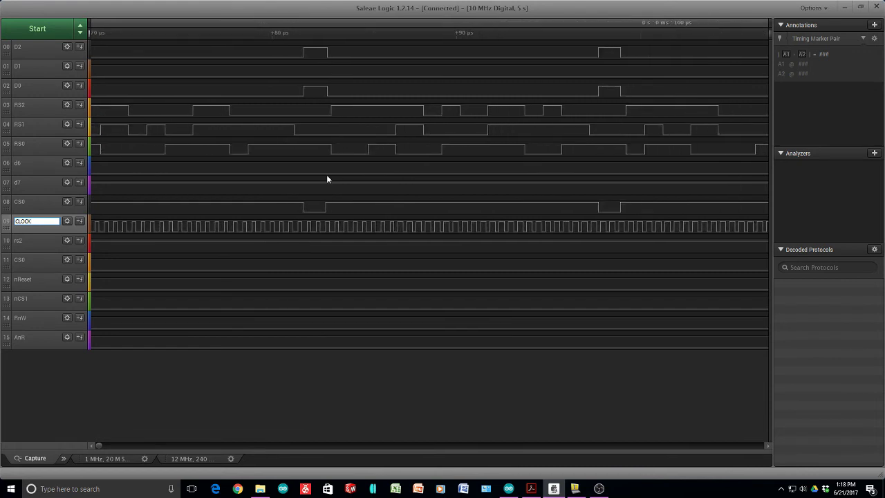
scroll(327, 179, "up", 2)
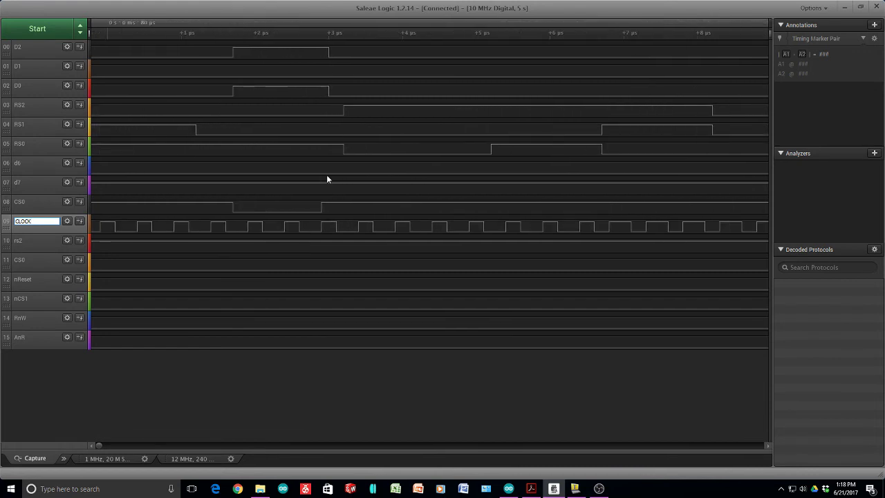
scroll(325, 145, "up", 4)
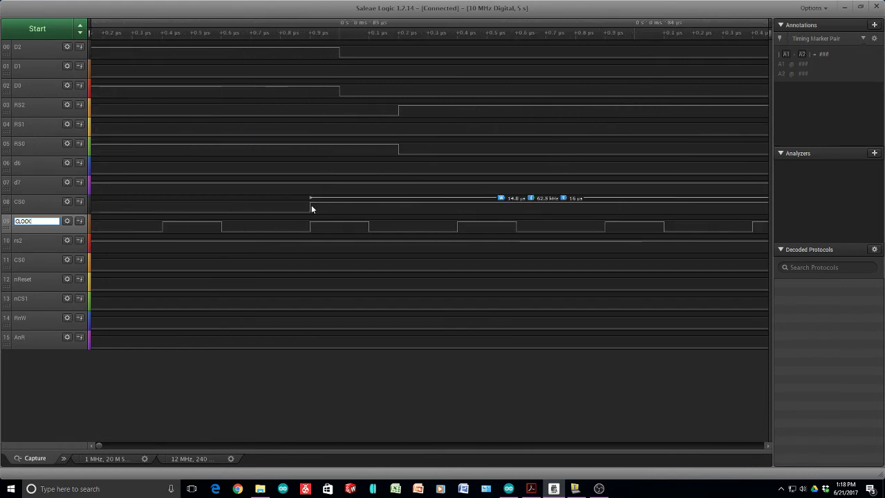
mouse_move(310, 214)
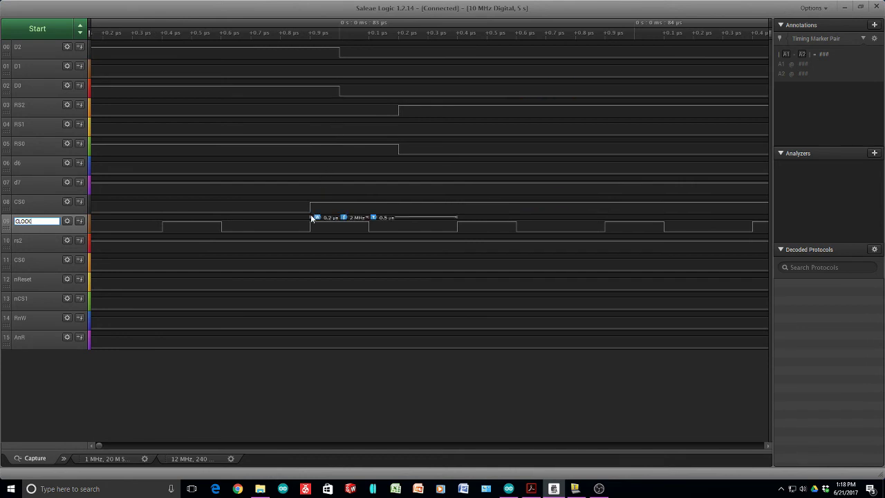
left_click(311, 207)
mouse_move(341, 89)
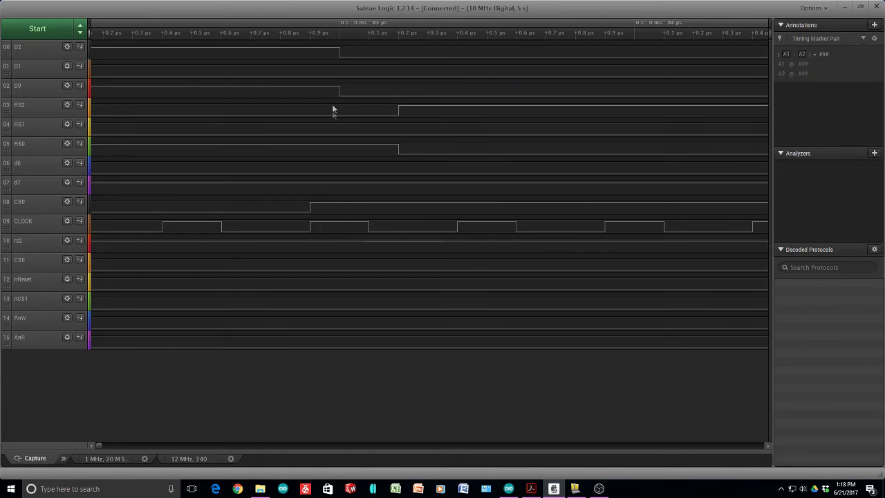
mouse_move(328, 138)
scroll(329, 138, "down", 6)
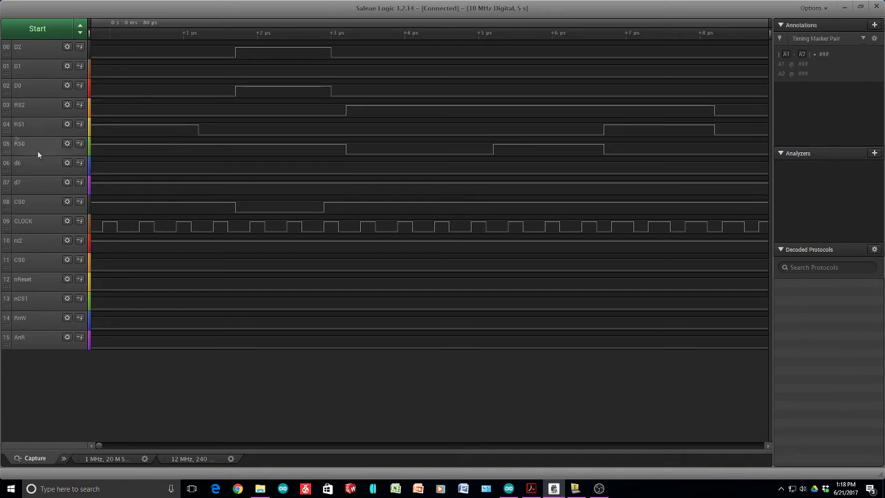
mouse_move(167, 217)
mouse_move(270, 225)
scroll(271, 223, "down", 4)
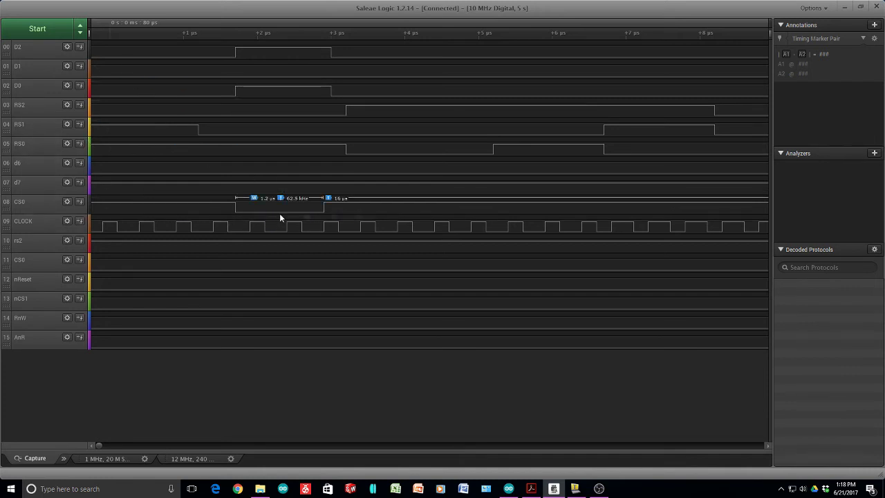
scroll(286, 195, "up", 6)
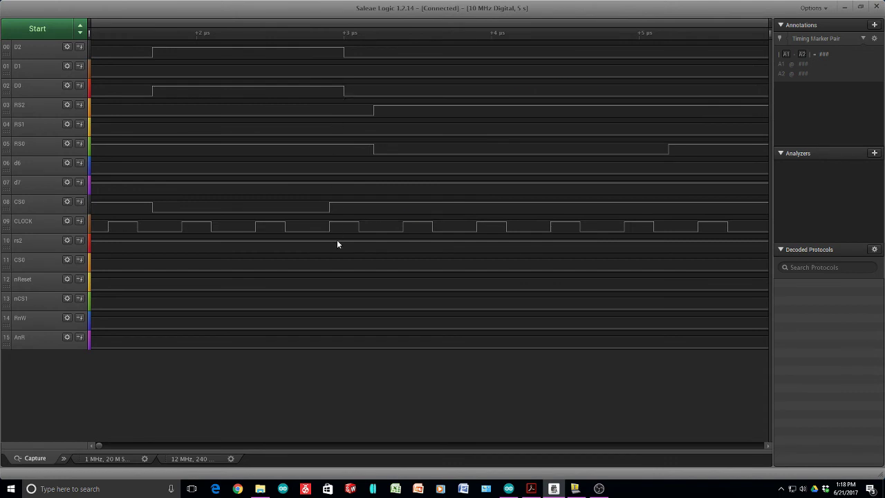
mouse_move(328, 204)
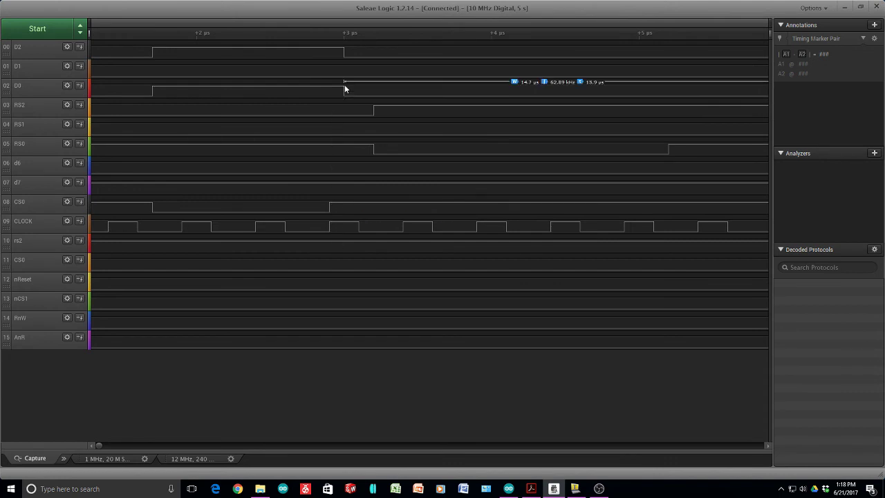
scroll(345, 110, "up", 3)
scroll(344, 115, "up", 2)
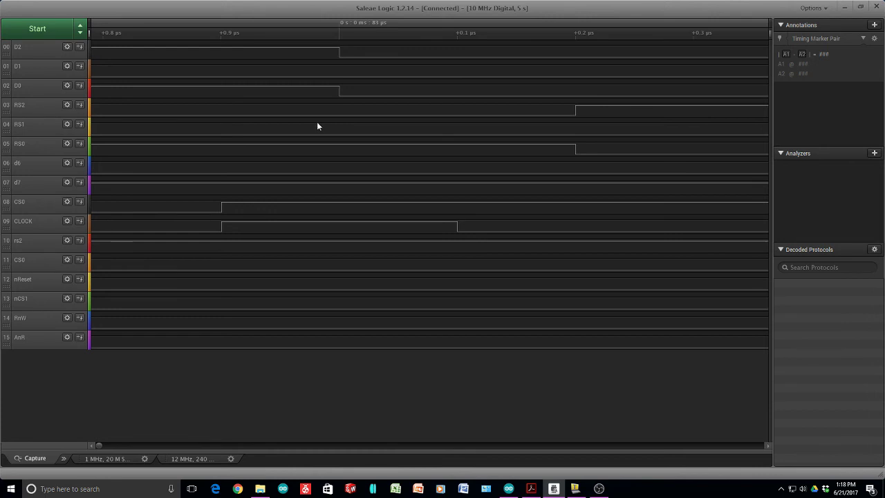
mouse_move(344, 43)
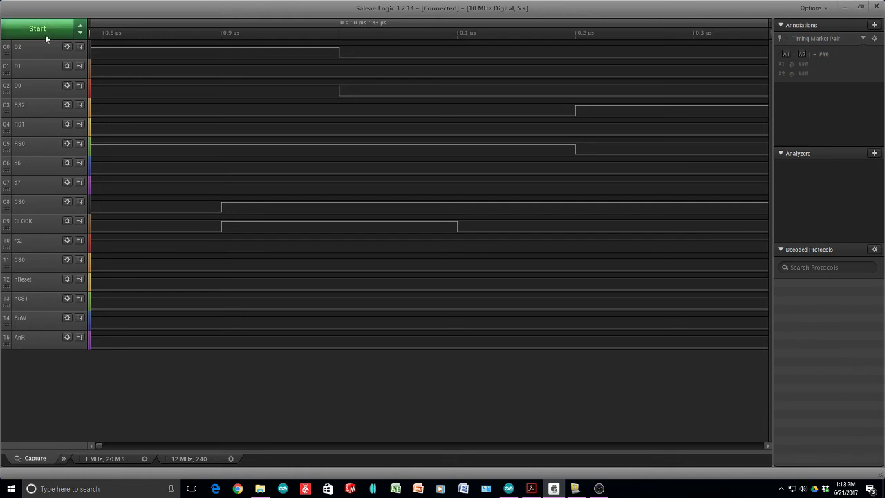
Step: Change the sample rate to 16 MS/s and start a new 5-second capture
left_click(80, 28)
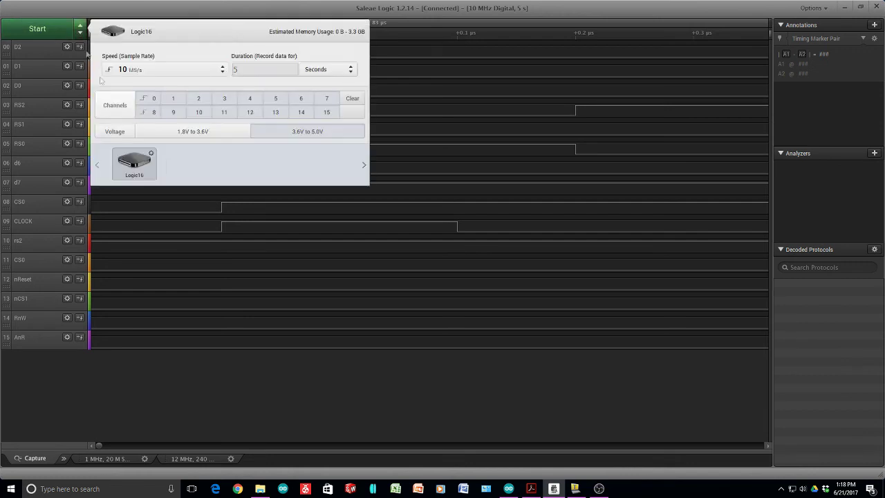
left_click(139, 72)
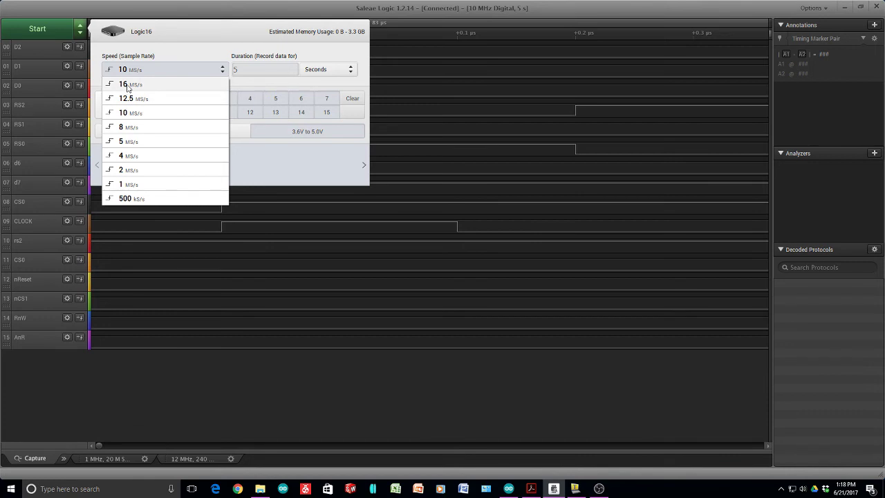
left_click(128, 84)
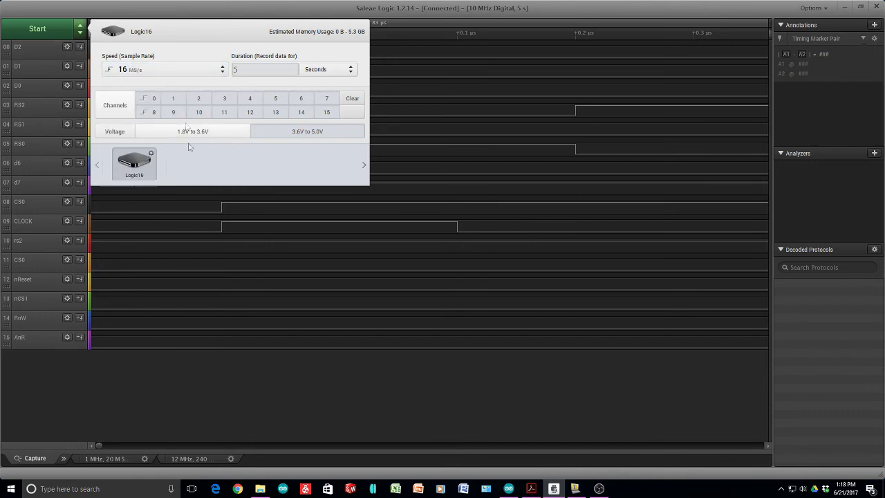
left_click(38, 31)
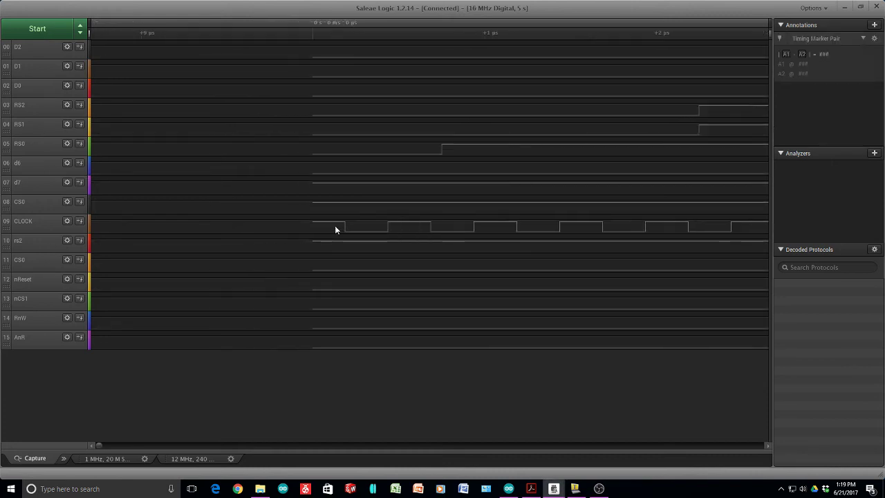
Step: Zoom in on the CS0 pulse in the 16 MS/s capture and reopen the capture settings
scroll(334, 225, "down", 5)
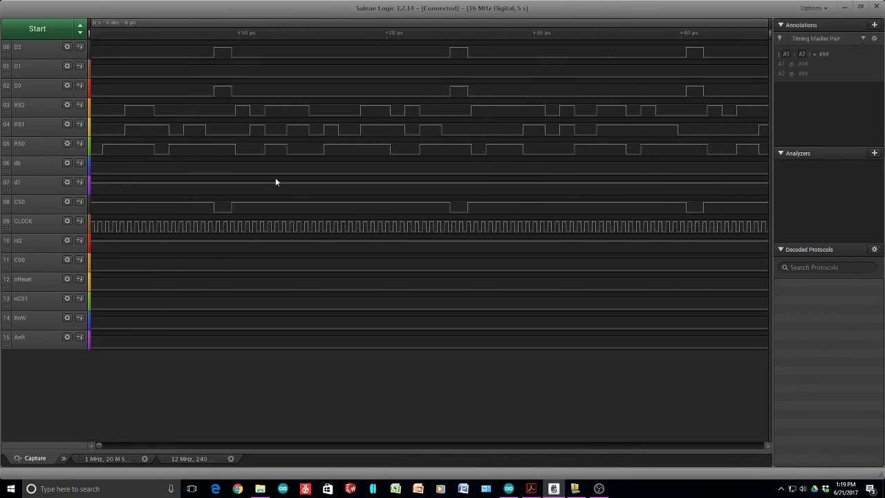
mouse_move(229, 206)
scroll(231, 190, "up", 8)
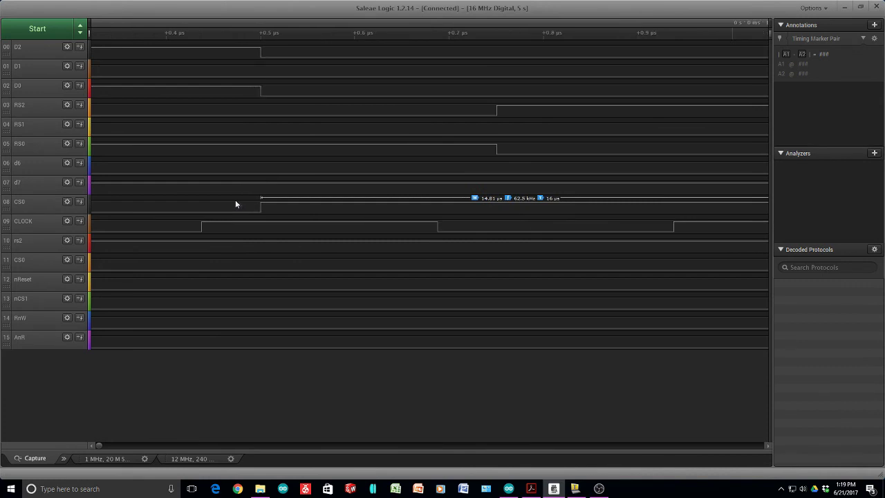
scroll(235, 203, "up", 2)
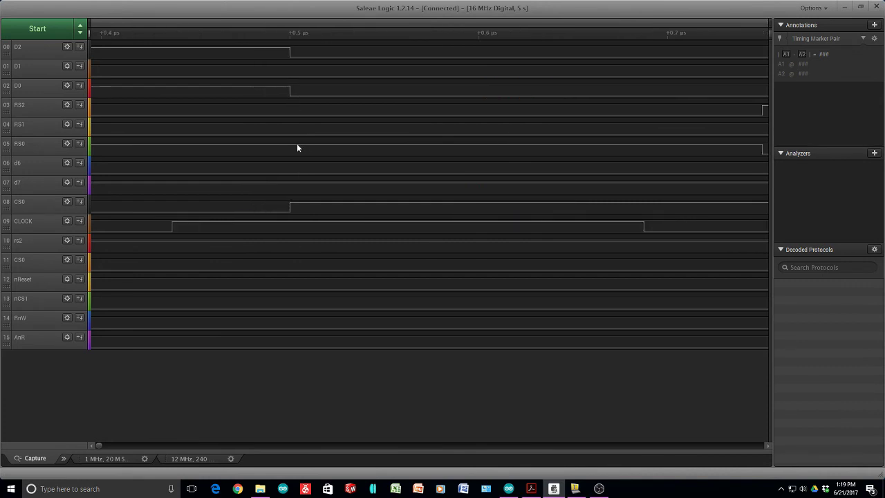
scroll(298, 148, "down", 5)
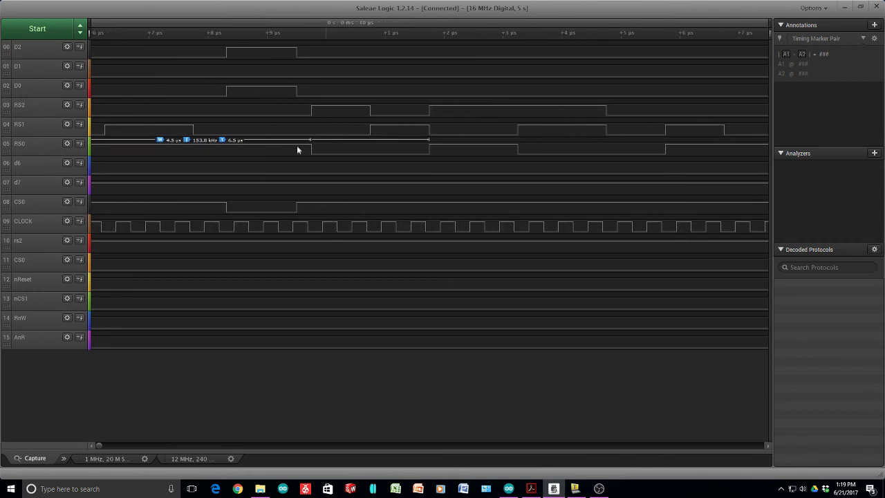
scroll(296, 168, "up", 4)
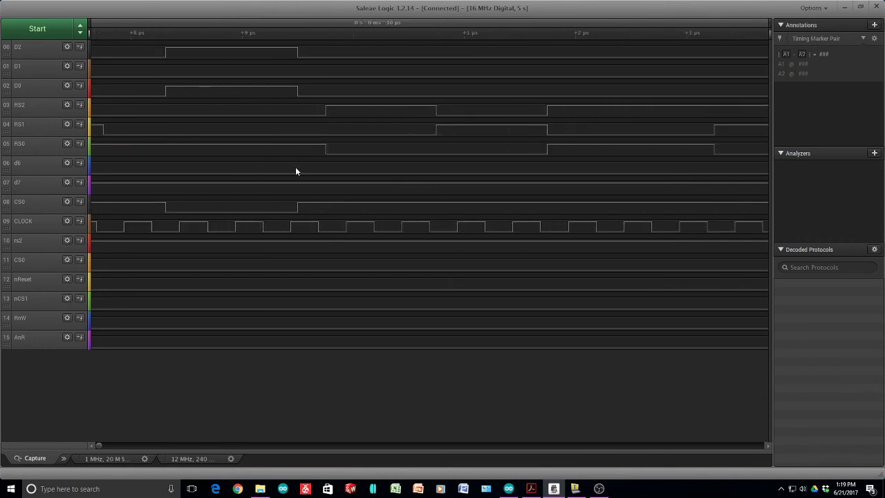
left_click(84, 31)
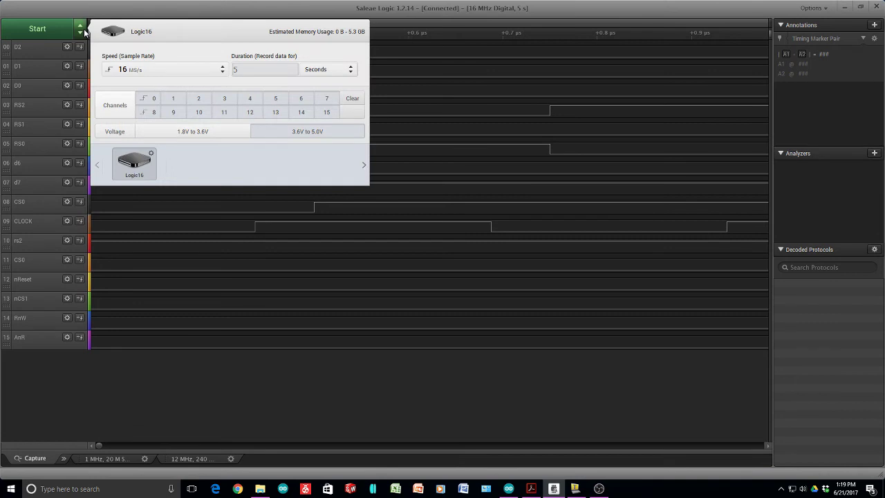
Step: Keep 16 MS/s, set the duration to 1 second, and start the capture
left_click(131, 72)
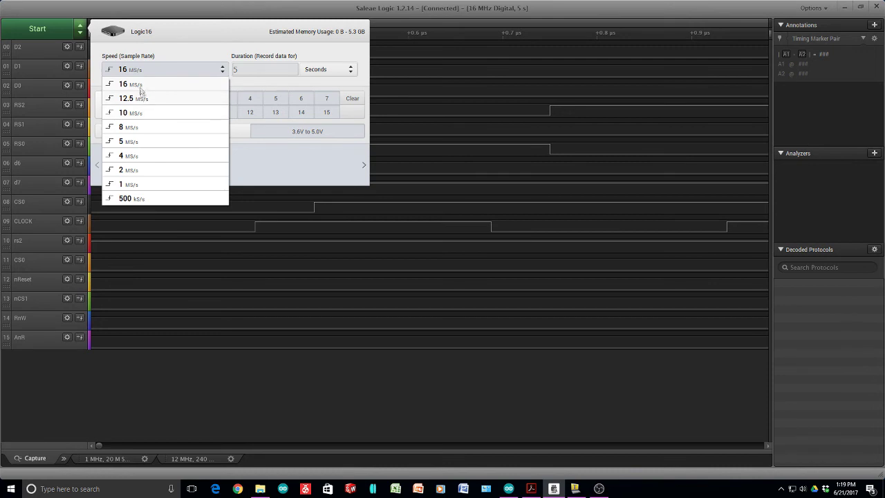
left_click(138, 85)
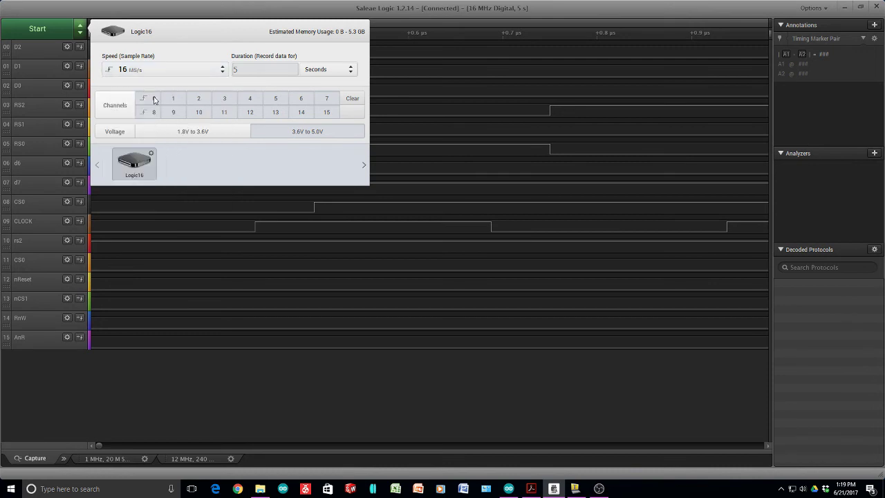
left_click(235, 69)
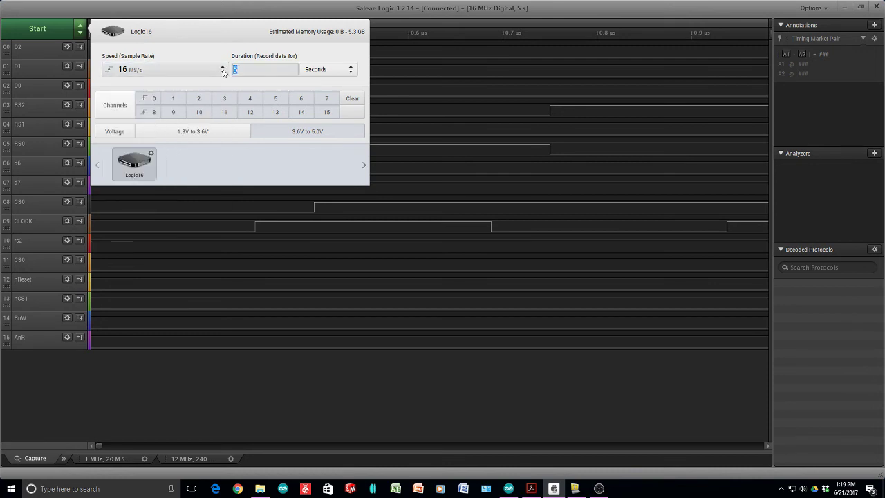
type("1")
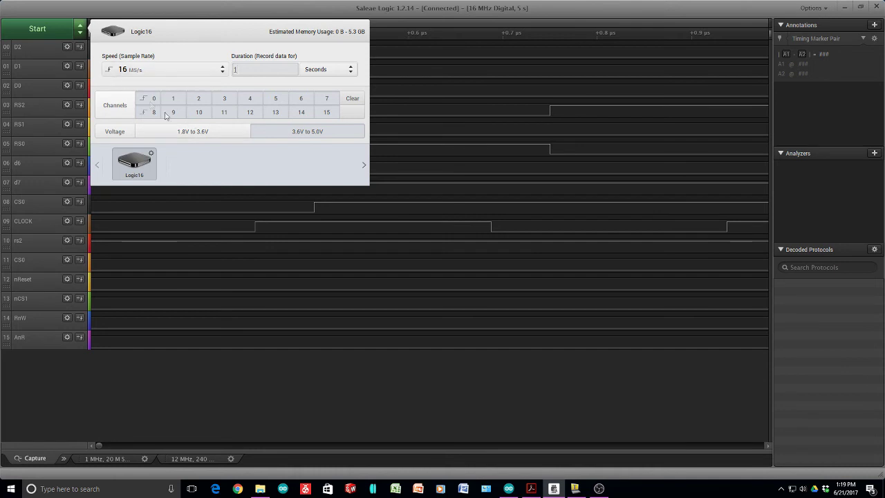
left_click(40, 29)
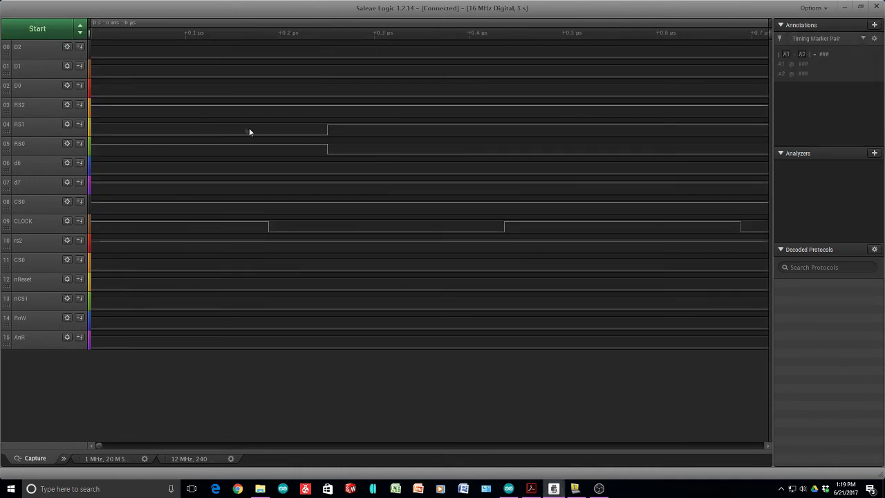
Step: Zoom in to inspect the CS0 pulse among the data lines, then capture again
scroll(251, 129, "down", 5)
scroll(424, 126, "up", 2)
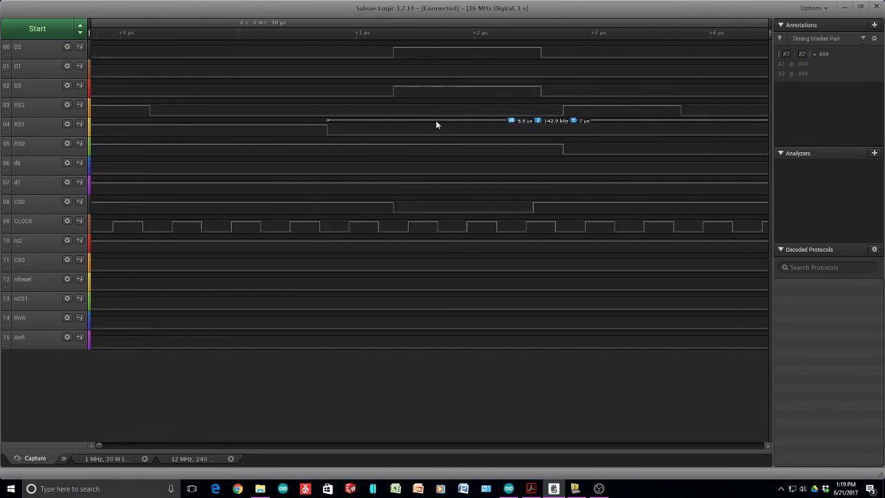
scroll(547, 181, "up", 4)
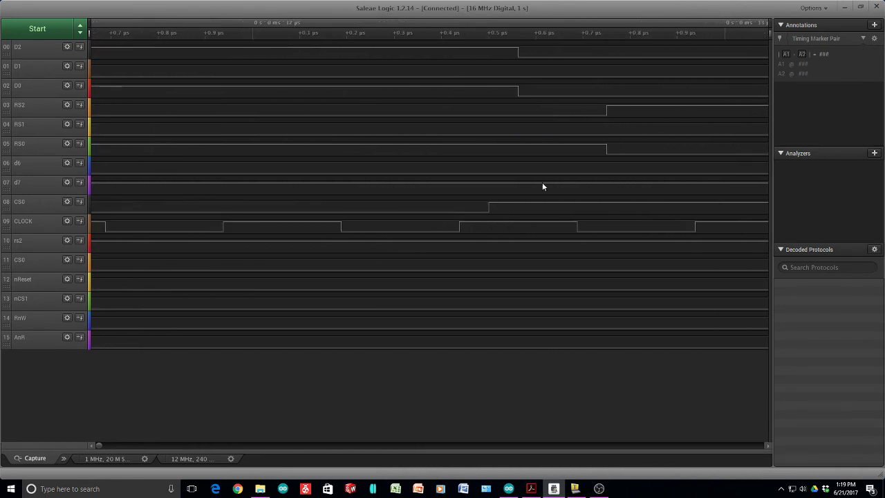
scroll(490, 209, "down", 3)
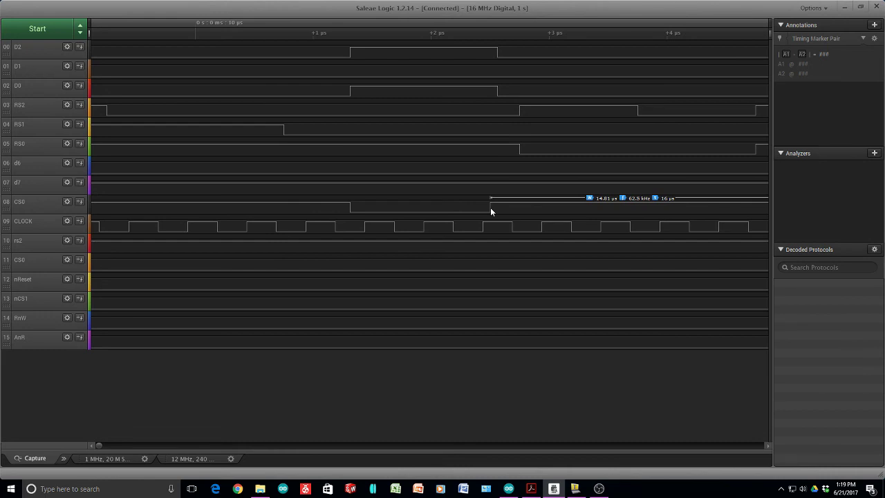
scroll(490, 207, "up", 4)
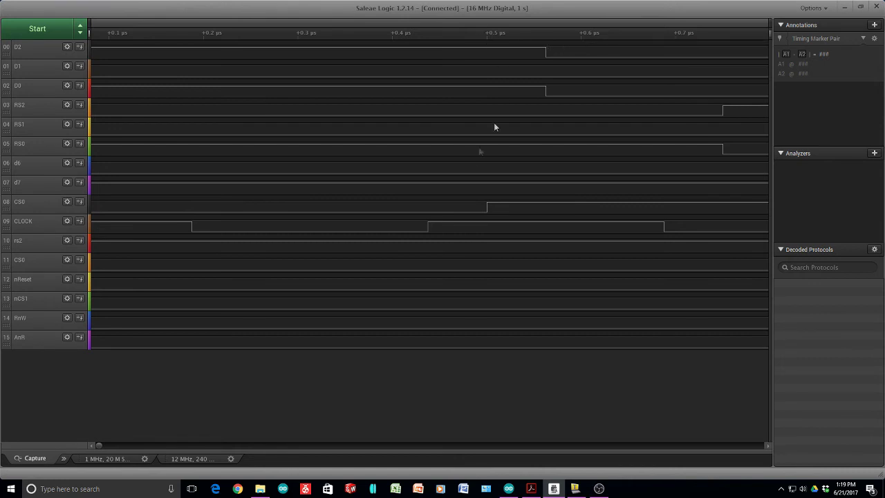
scroll(482, 178, "down", 2)
scroll(483, 181, "down", 3)
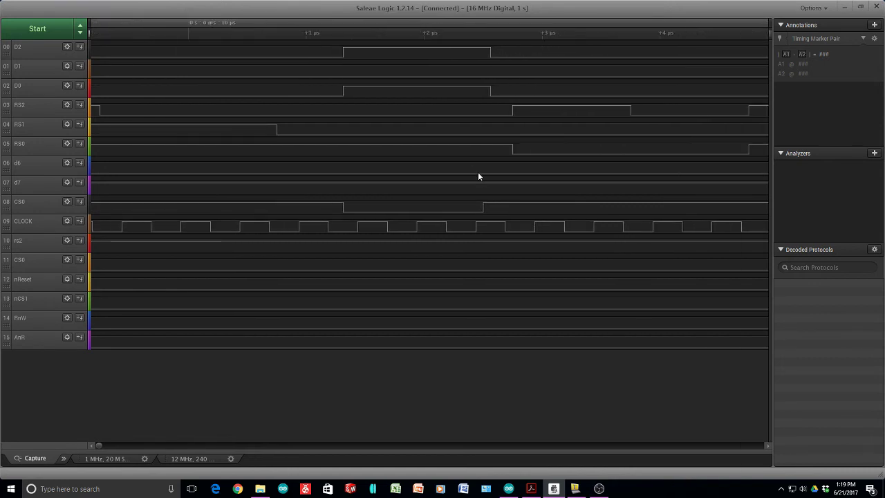
left_click(35, 29)
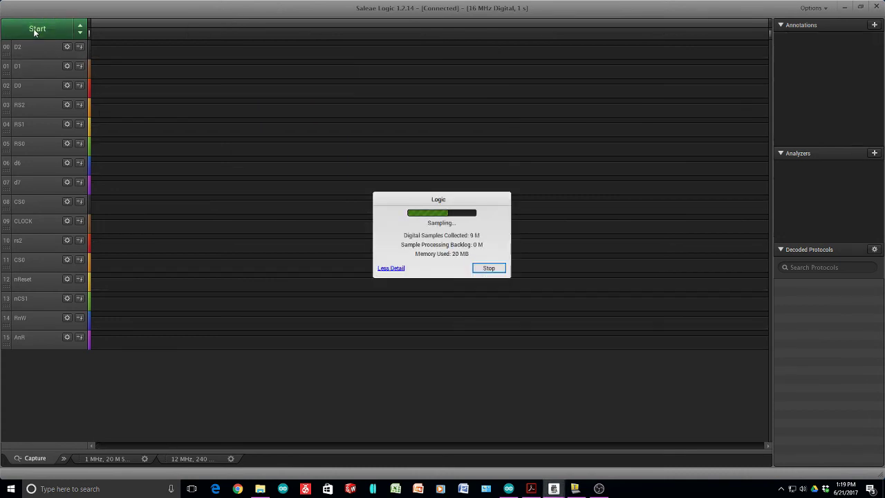
Step: Zoom in and out around the CS0 low pulses to compare them with D2, D0 and AnR
scroll(278, 138, "down", 5)
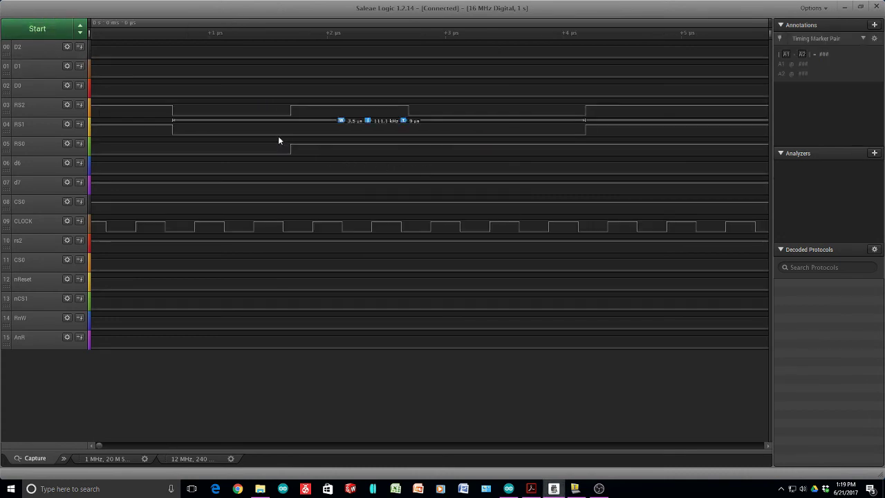
scroll(253, 102, "up", 8)
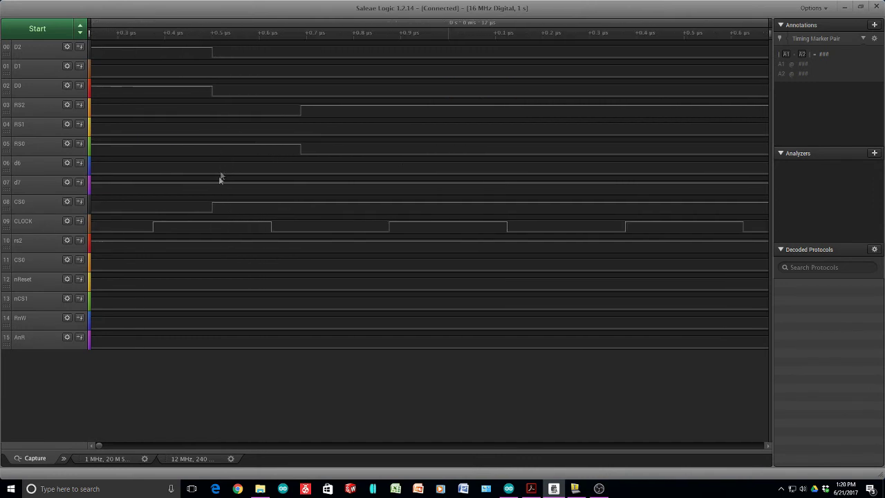
scroll(207, 94, "up", 2)
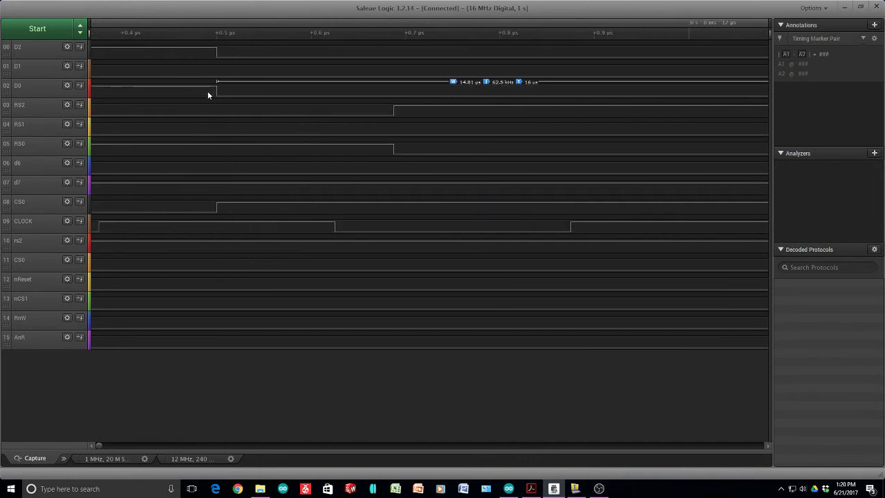
scroll(207, 95, "up", 2)
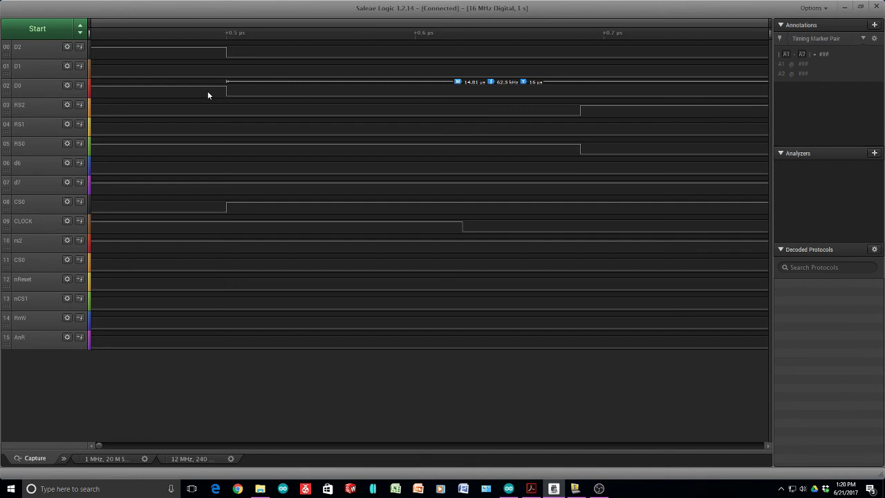
scroll(213, 124, "down", 6)
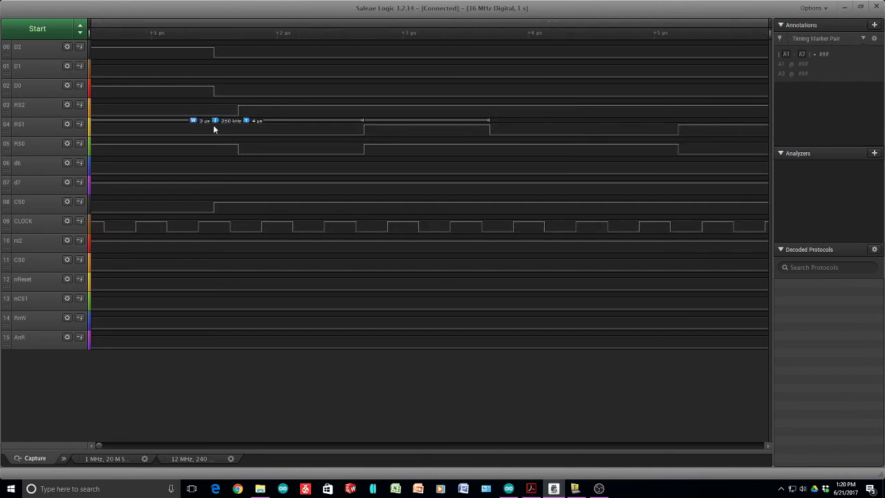
scroll(213, 129, "down", 6)
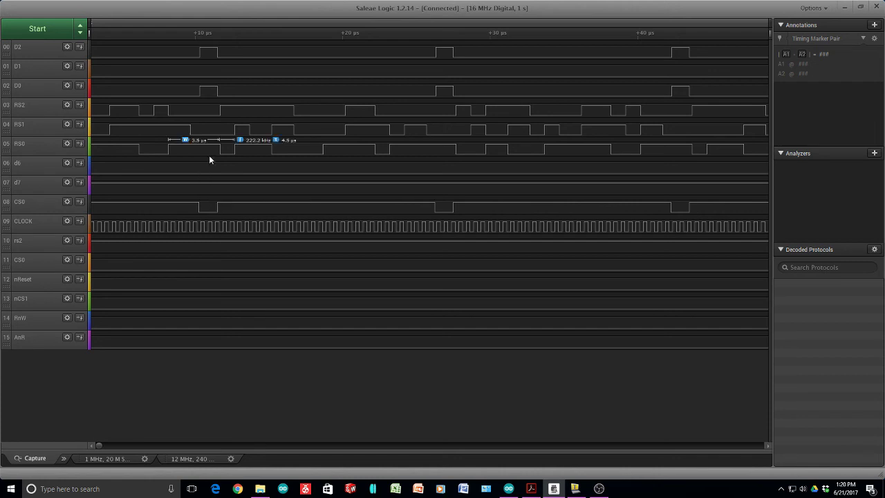
scroll(229, 215, "up", 5)
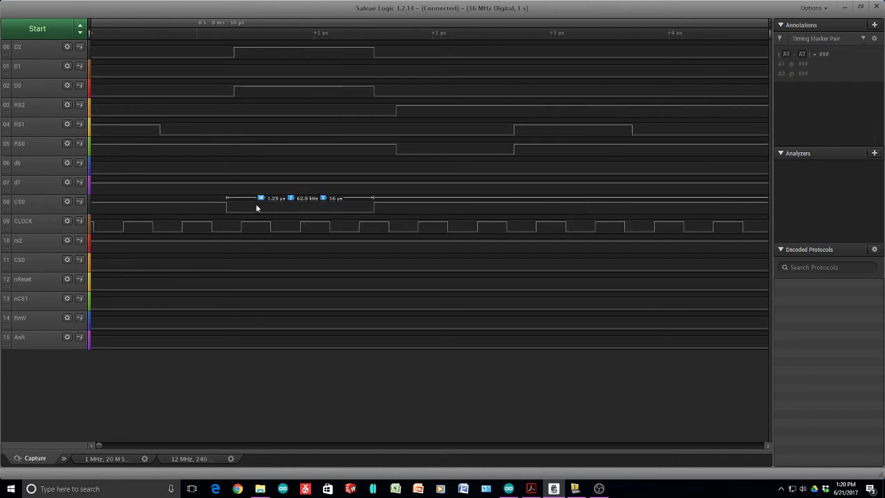
scroll(256, 204, "down", 5)
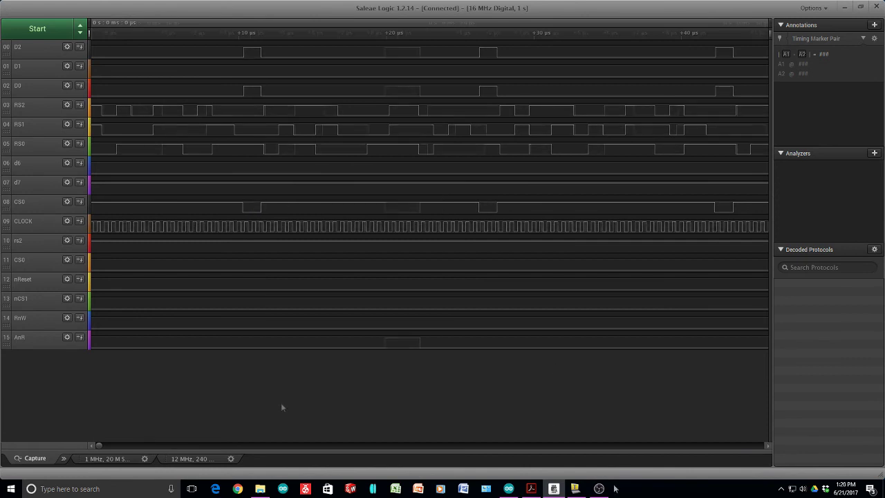
scroll(282, 408, "up", 2)
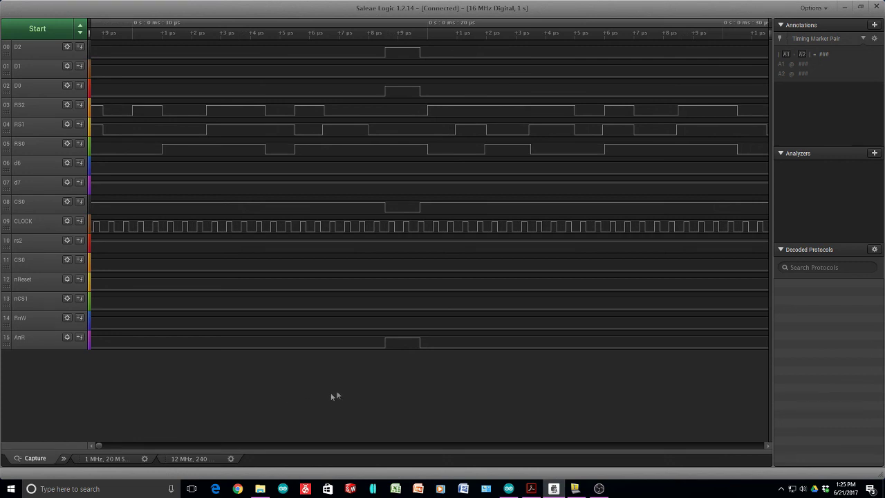
Step: Read the CLOCK, CS0 and AnR pulse widths and frequencies, zooming around the CS0 lows
mouse_move(413, 231)
mouse_move(348, 212)
mouse_move(404, 210)
mouse_move(405, 354)
scroll(370, 309, "down", 2)
scroll(370, 305, "up", 5)
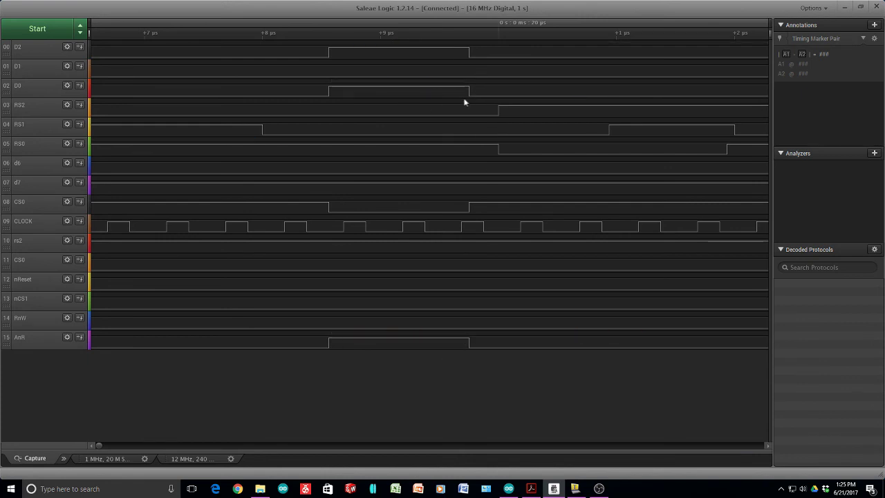
scroll(412, 300, "down", 5)
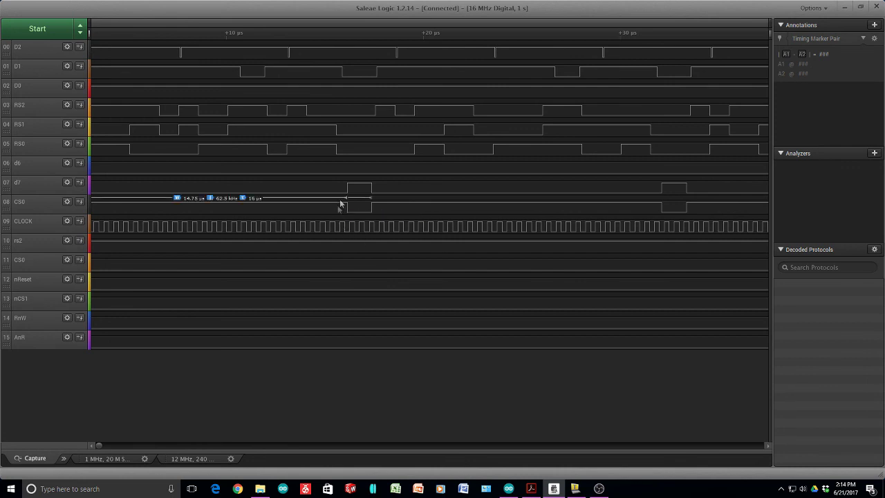
Step: Rename channel 07 from d7 to CS0
left_click(22, 181)
left_click_drag(22, 182, 13, 185)
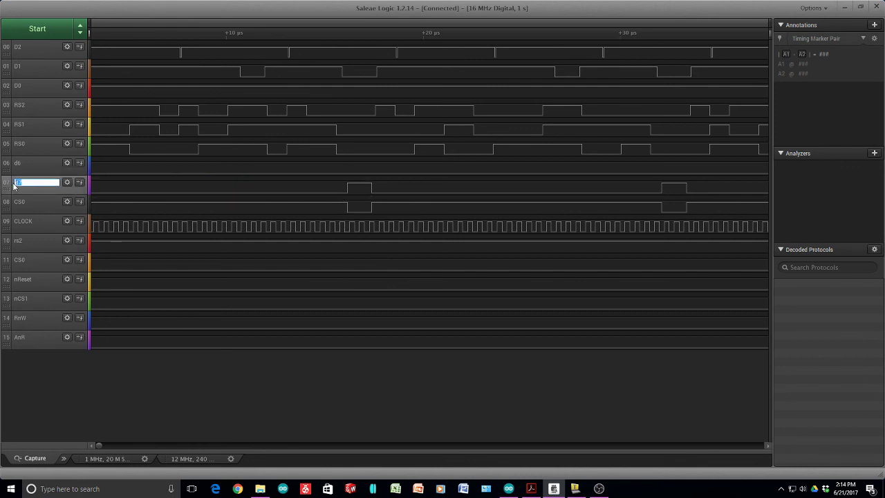
type("CS0")
key("Return")
Step: Rename channel 08 from CS0 to NON
left_click(25, 204)
left_click_drag(25, 204, 2, 195)
type("NON")
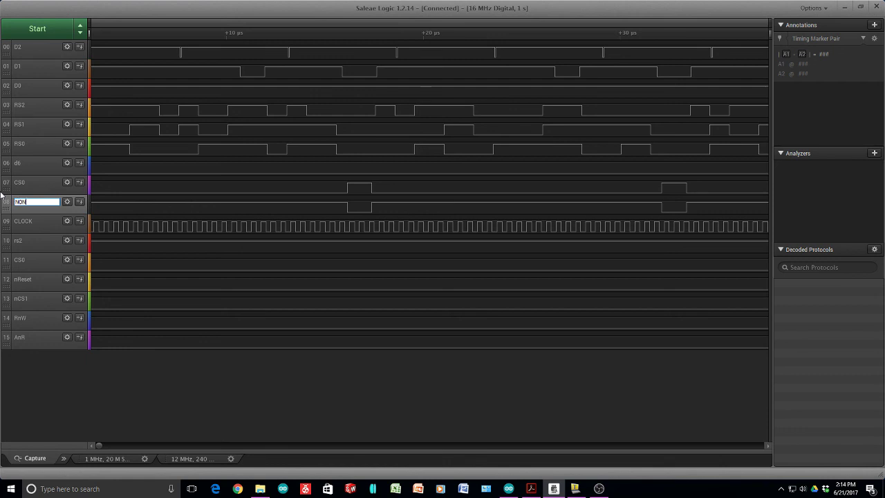
key("Return")
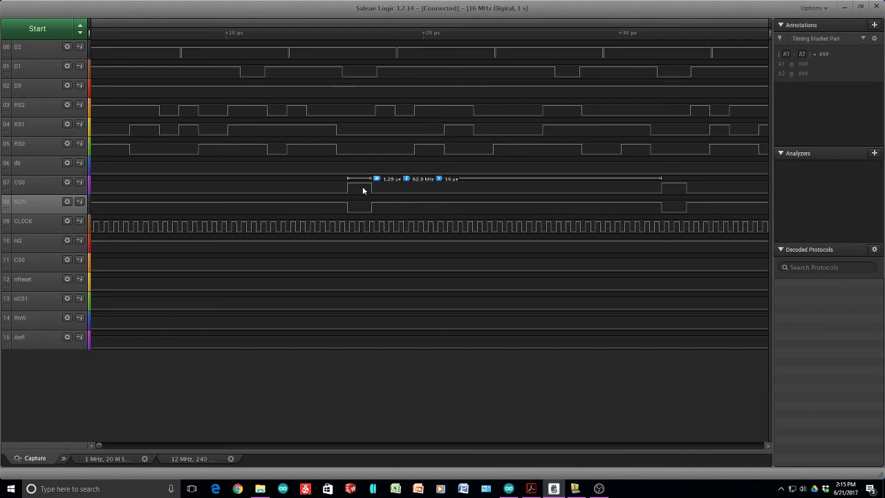
Step: Zoom to the ~1.25 µs CS0 pulse and measure D1, D2, RS0–RS2, CLOCK and CS0 timings
scroll(362, 186, "up", 2)
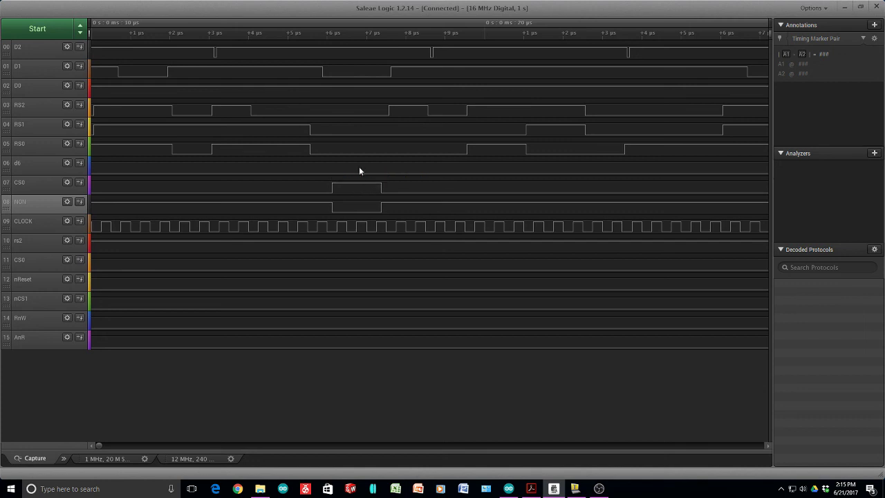
scroll(351, 86, "up", 2)
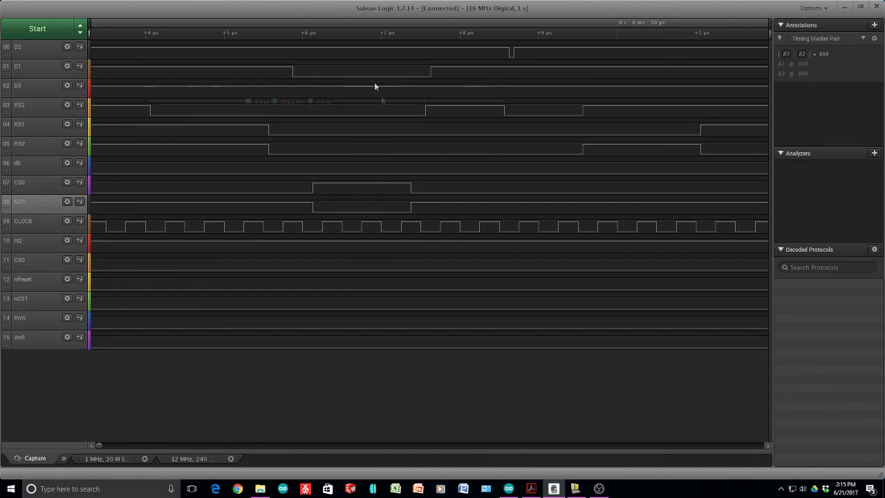
mouse_move(297, 75)
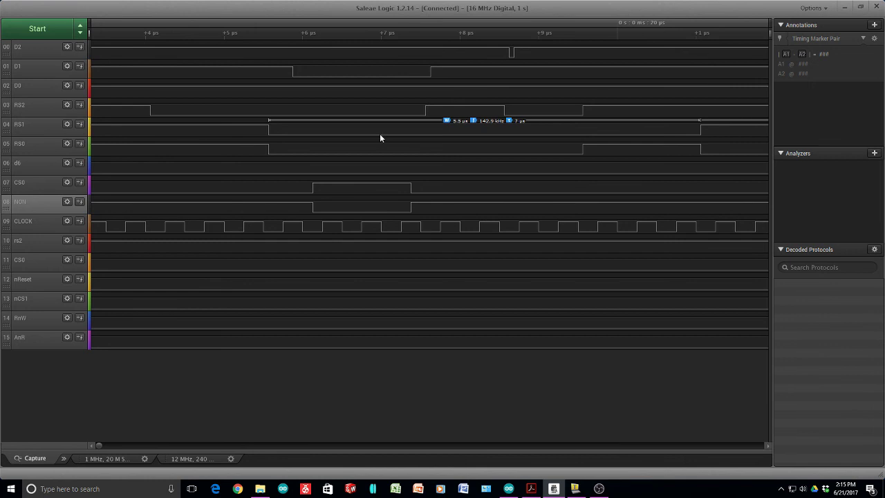
mouse_move(375, 180)
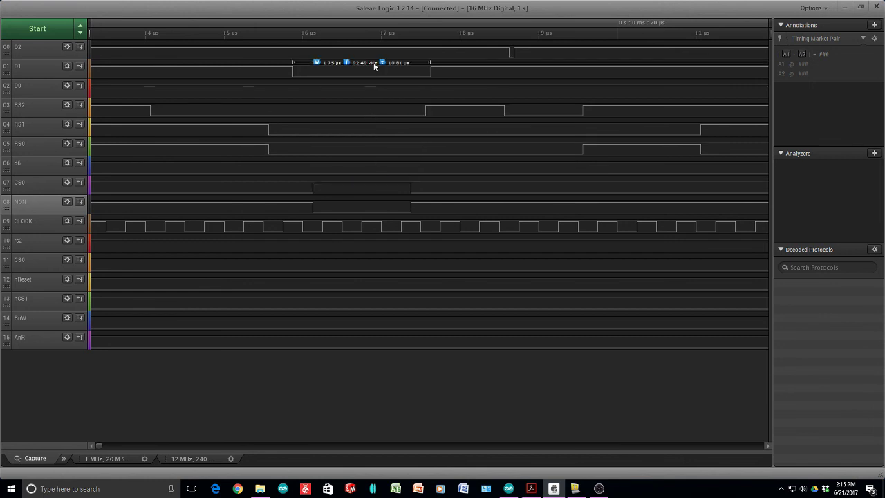
mouse_move(364, 68)
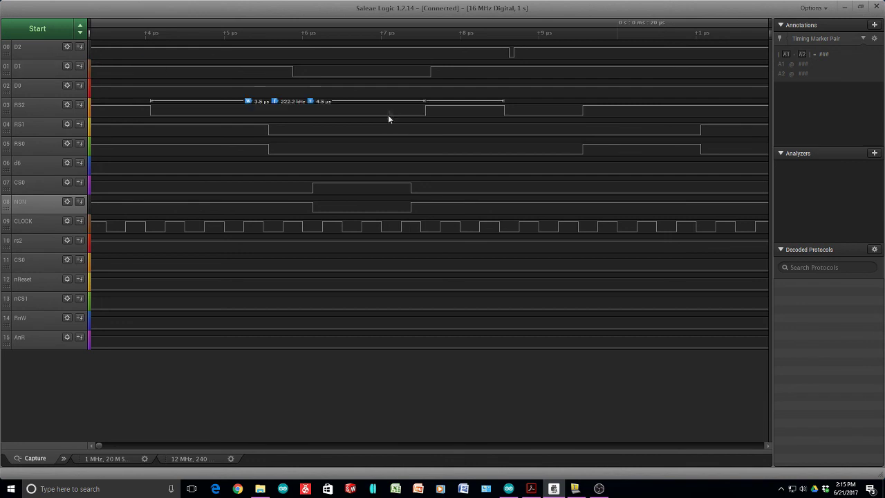
mouse_move(380, 57)
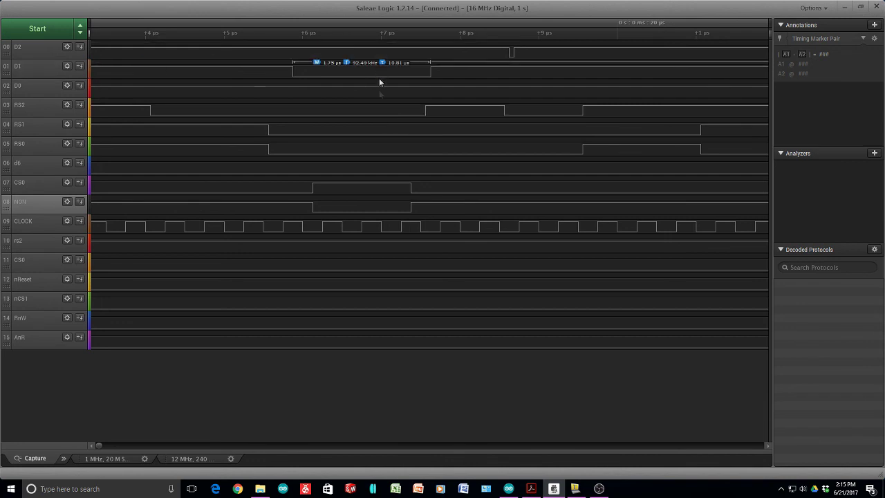
mouse_move(155, 68)
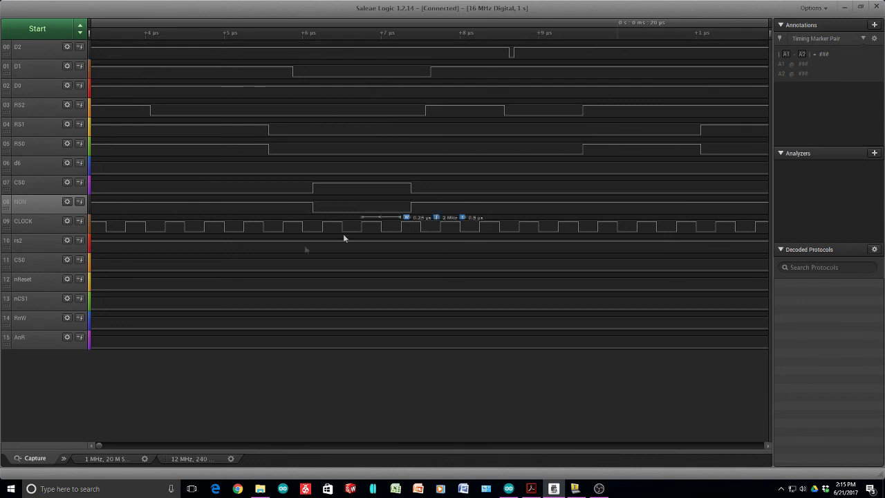
mouse_move(413, 47)
mouse_move(324, 205)
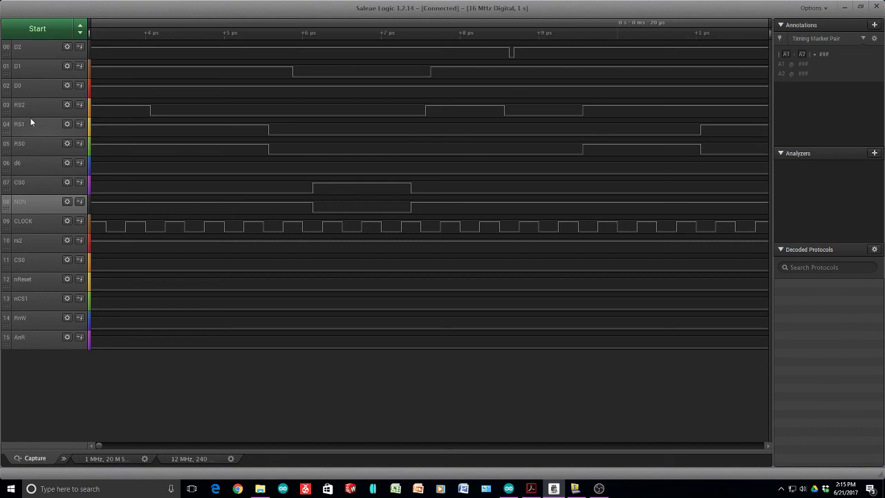
mouse_move(374, 117)
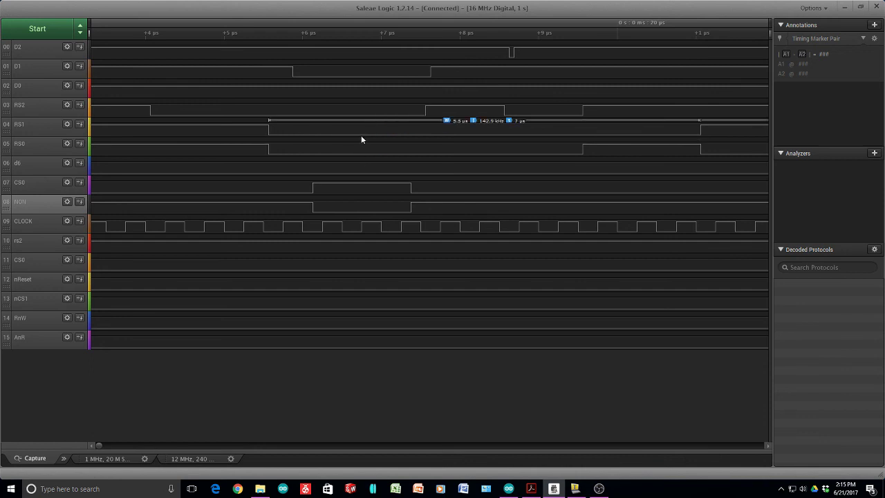
mouse_move(361, 148)
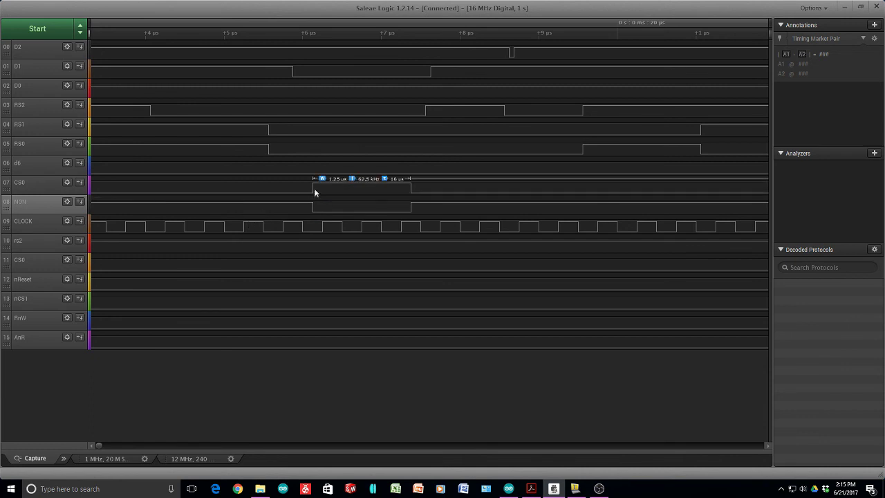
mouse_move(405, 206)
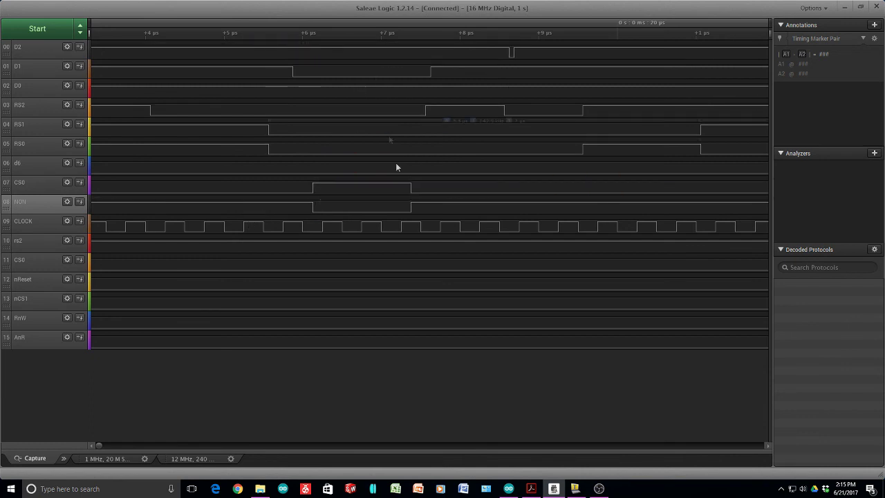
scroll(388, 194, "down", 3)
scroll(387, 193, "up", 4)
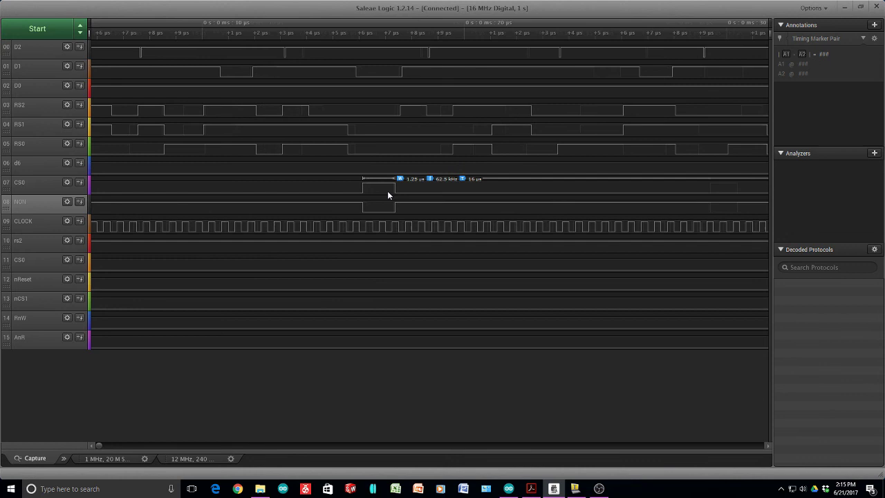
mouse_move(440, 222)
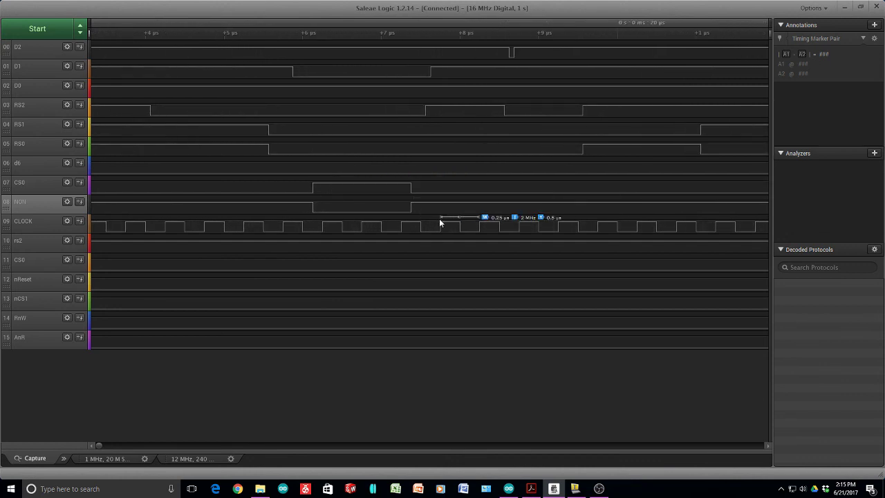
scroll(381, 219, "down", 4)
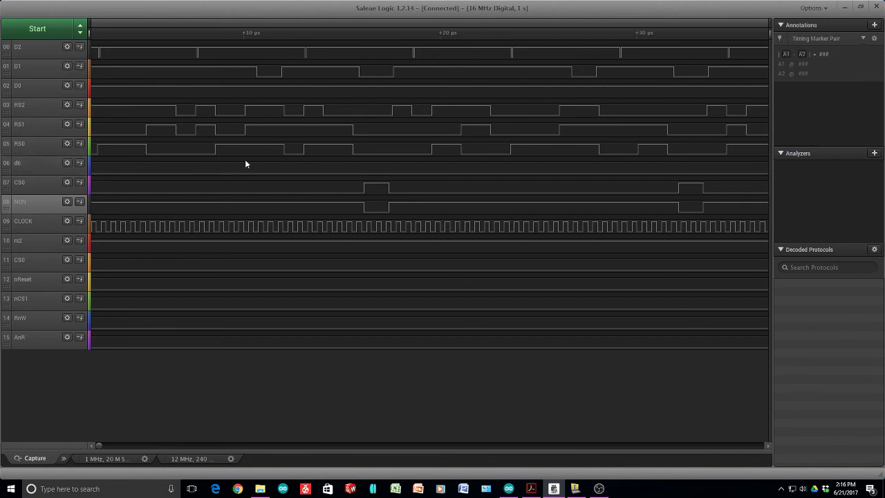
scroll(182, 152, "up", 2)
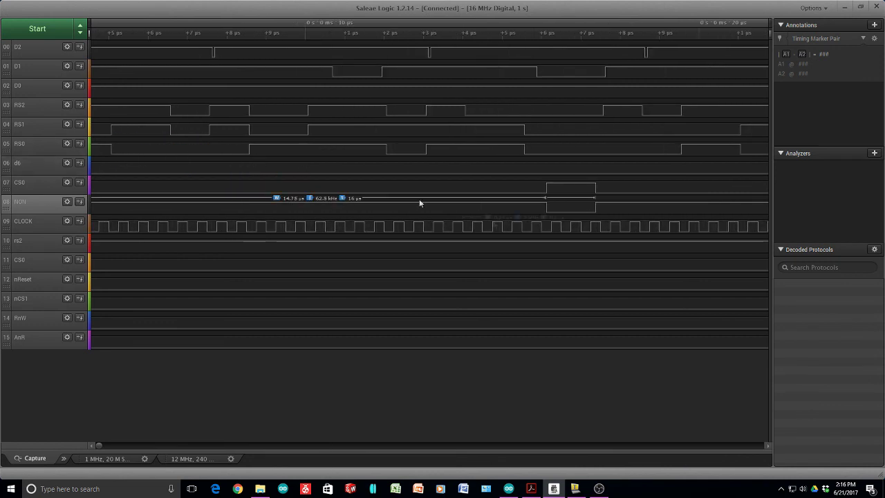
scroll(485, 156, "down", 2)
mouse_move(450, 142)
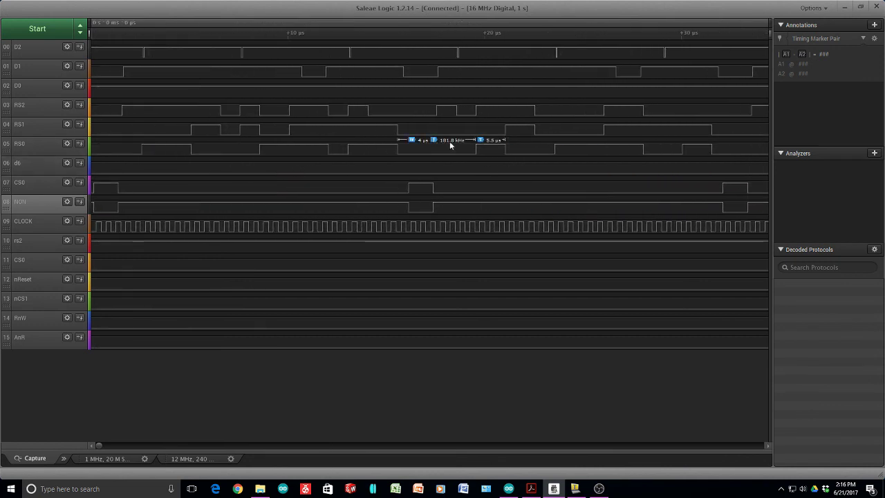
scroll(442, 141, "up", 2)
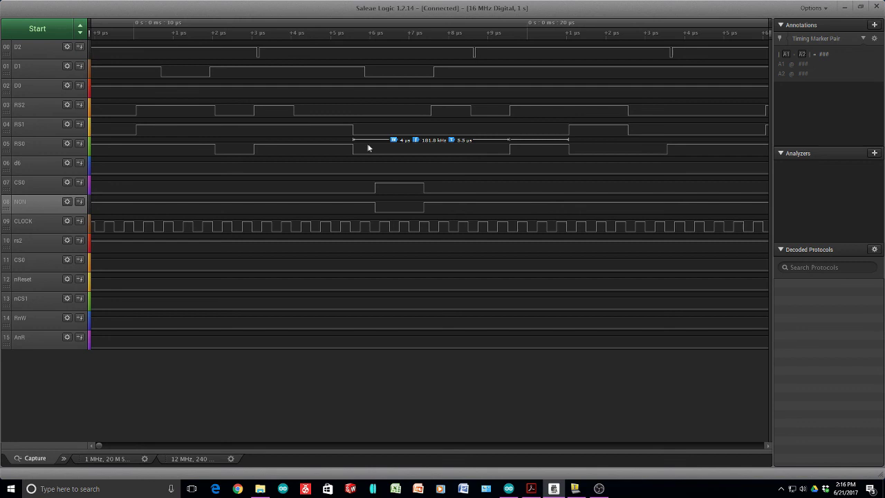
scroll(410, 130, "up", 4)
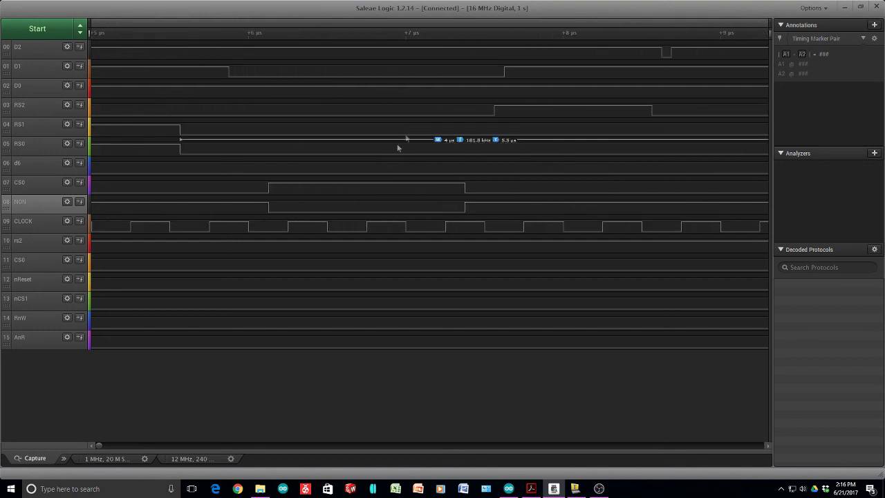
scroll(353, 199, "down", 4)
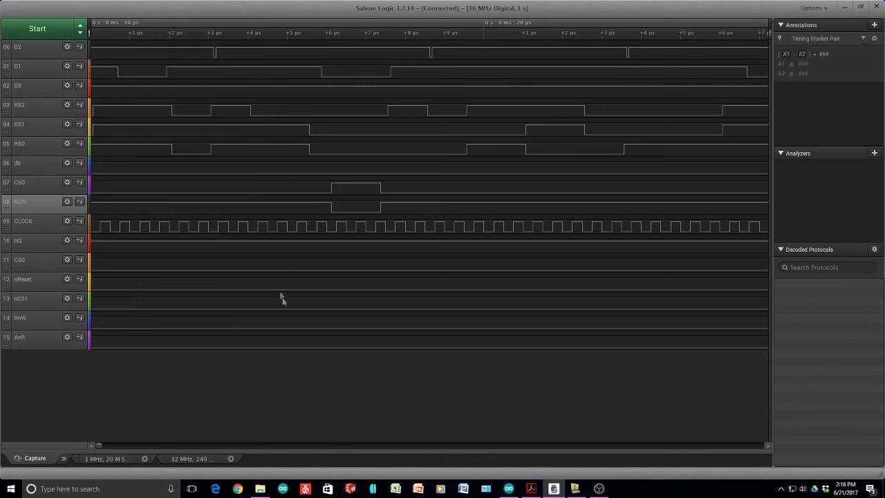
scroll(381, 94, "up", 2)
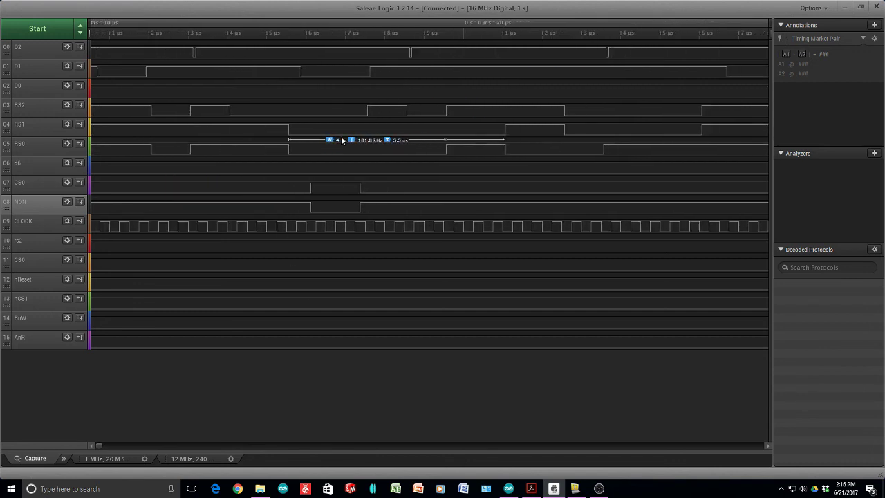